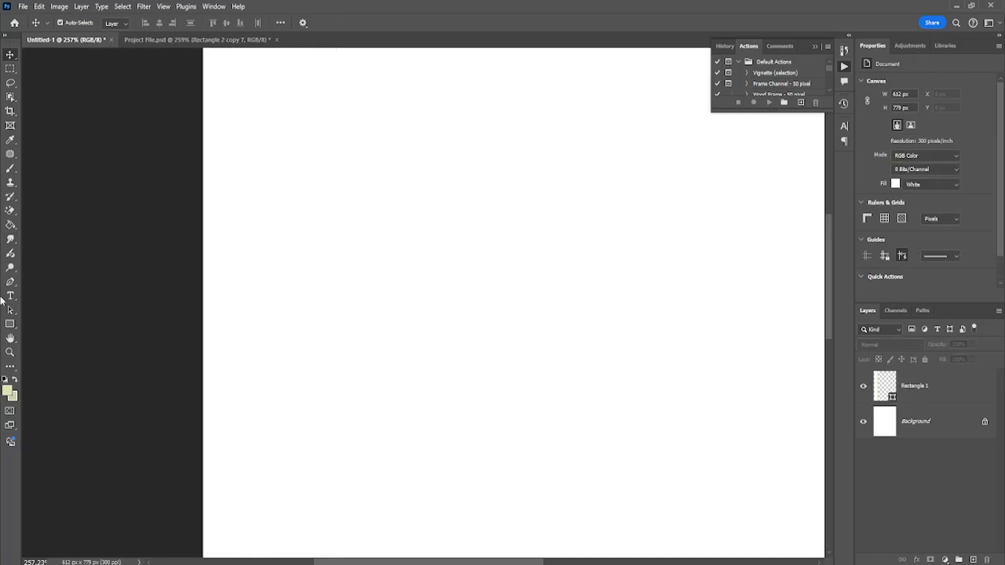
click(9, 326)
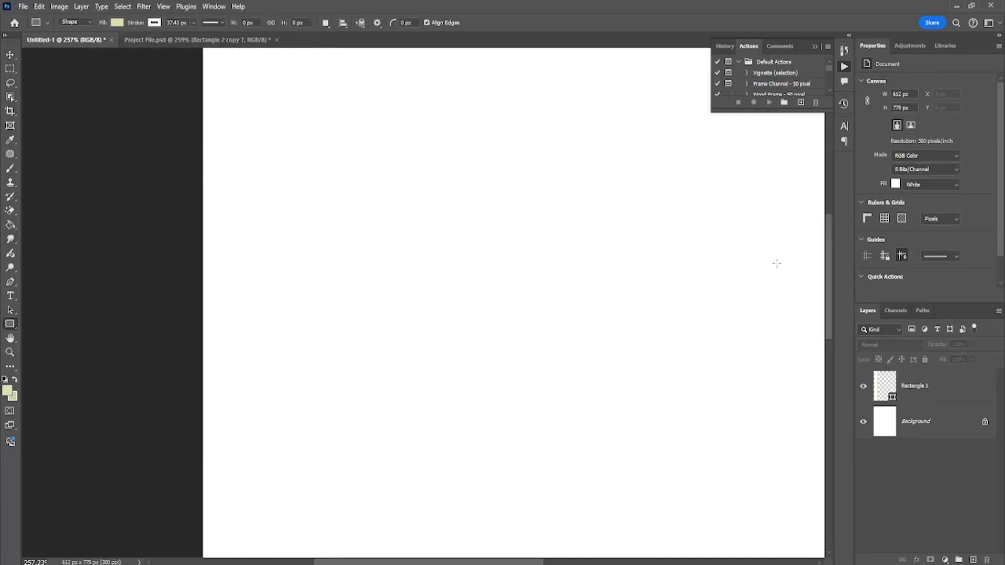
click(136, 25)
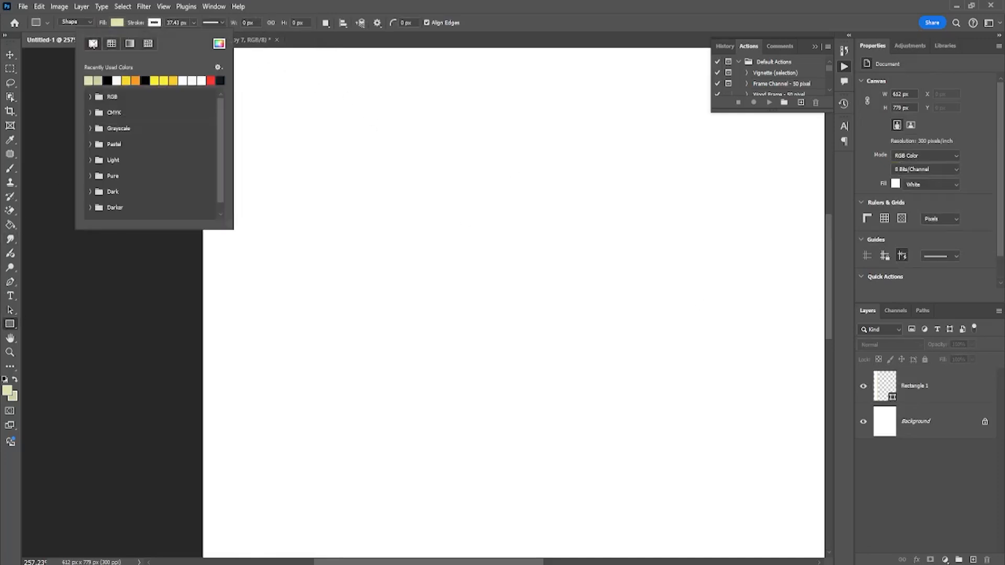
click(11, 54)
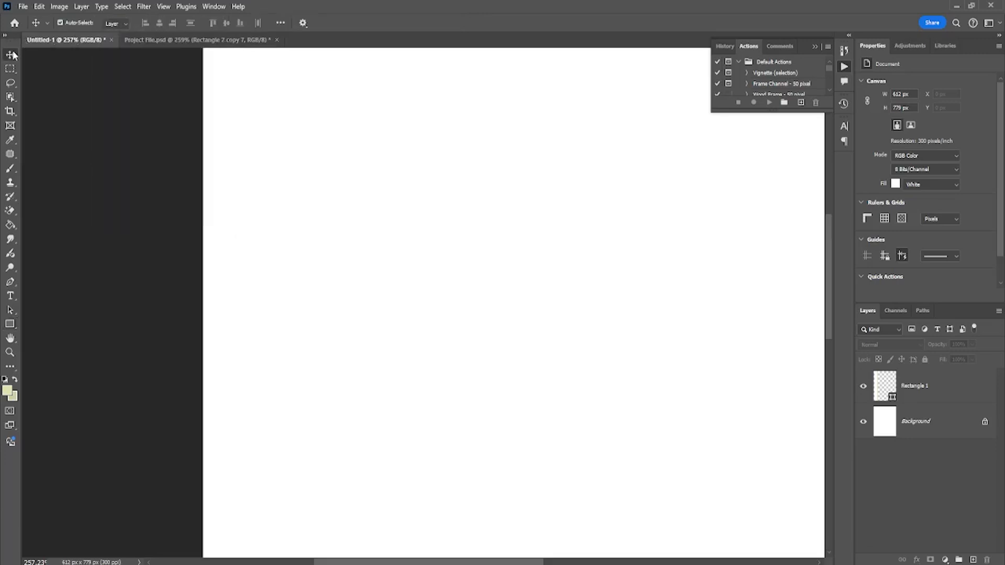
Shift Rectangle 1 to X 60 px and examine its fill colour and its shape with the background hidden
click(891, 390)
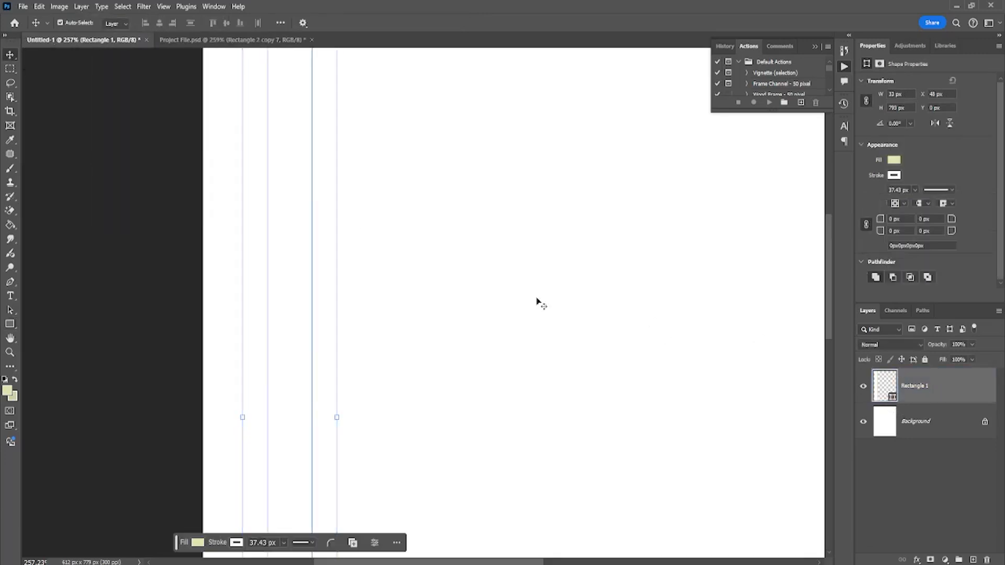
drag(265, 288, 296, 290)
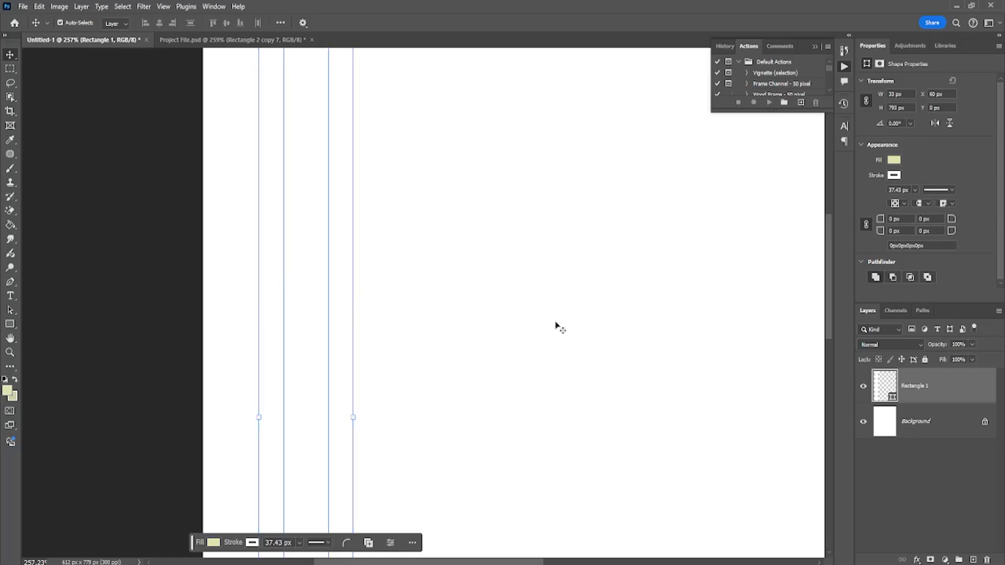
double_click(885, 386)
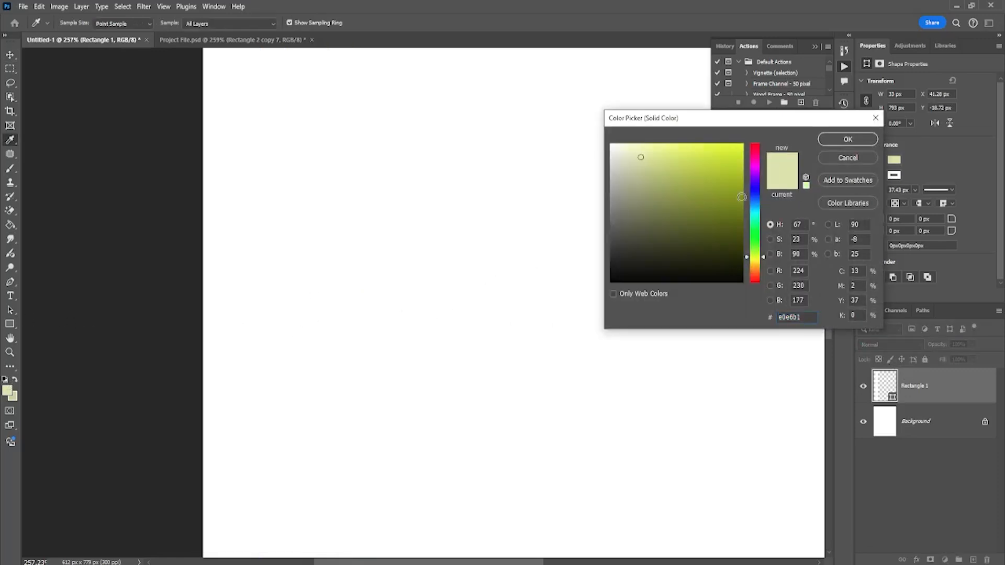
click(846, 139)
click(864, 423)
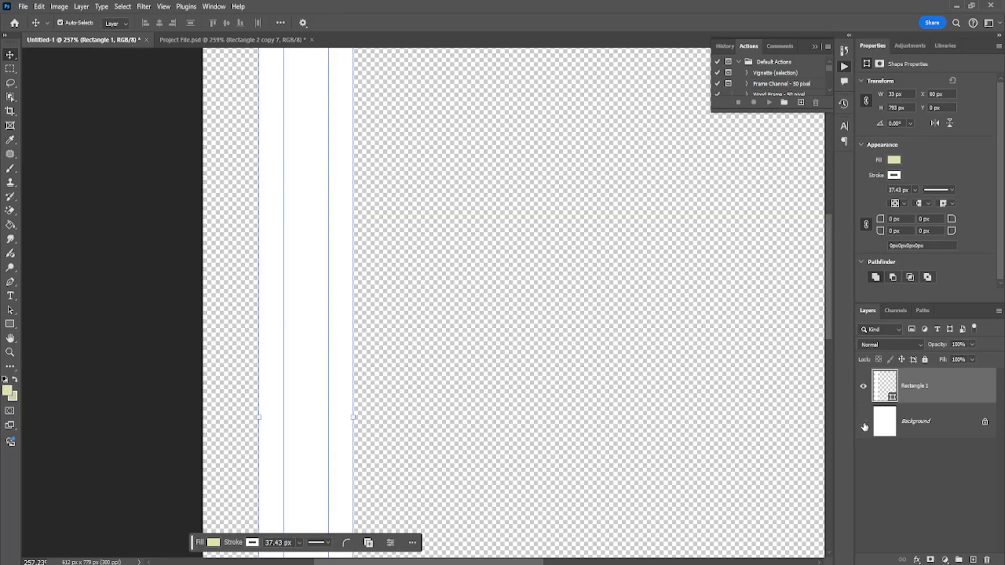
click(863, 425)
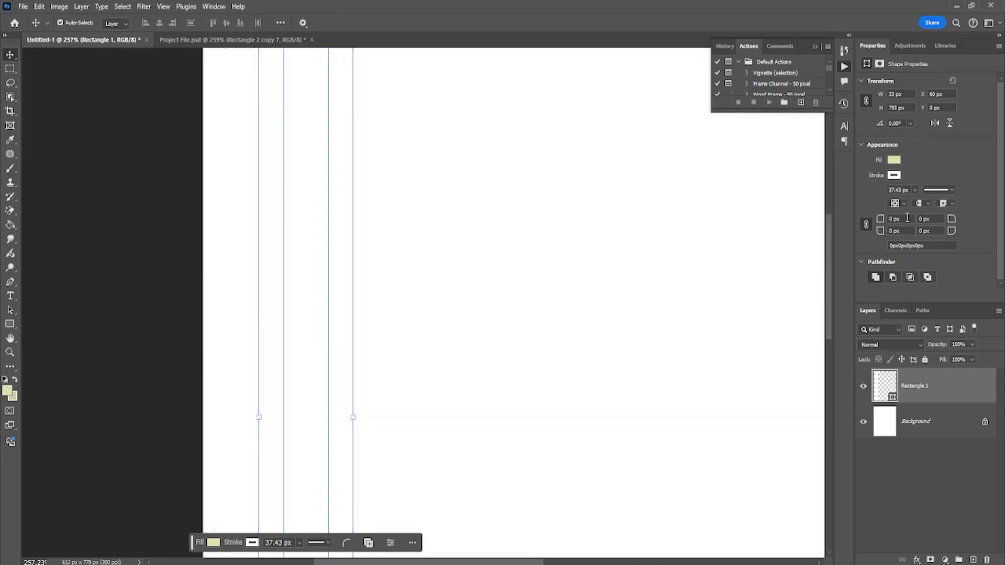
Remove the stroke from Rectangle 1 and narrow the stripe to a width of 26 px
click(894, 176)
click(865, 196)
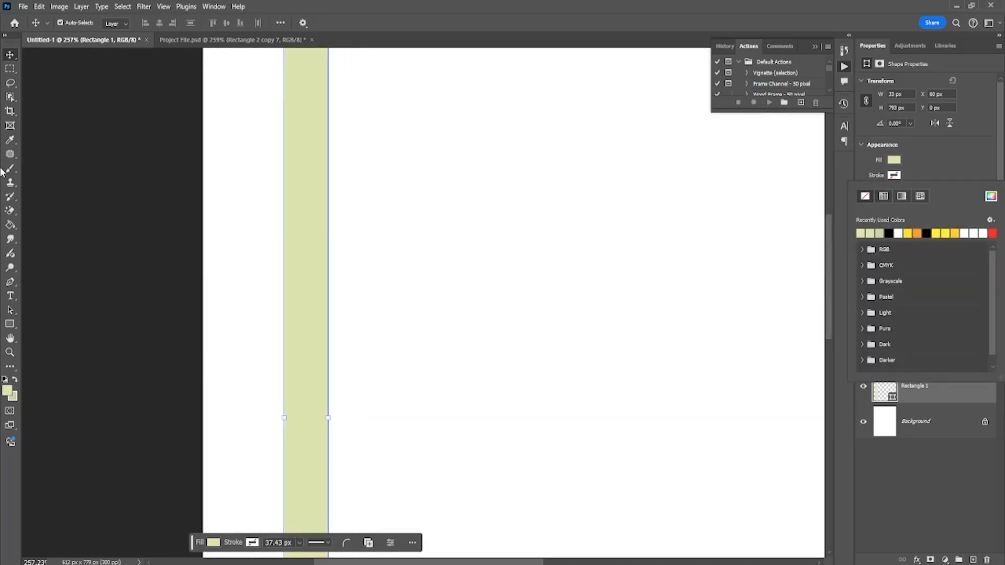
key(ctrl+0)
scroll(325, 353, up, 6)
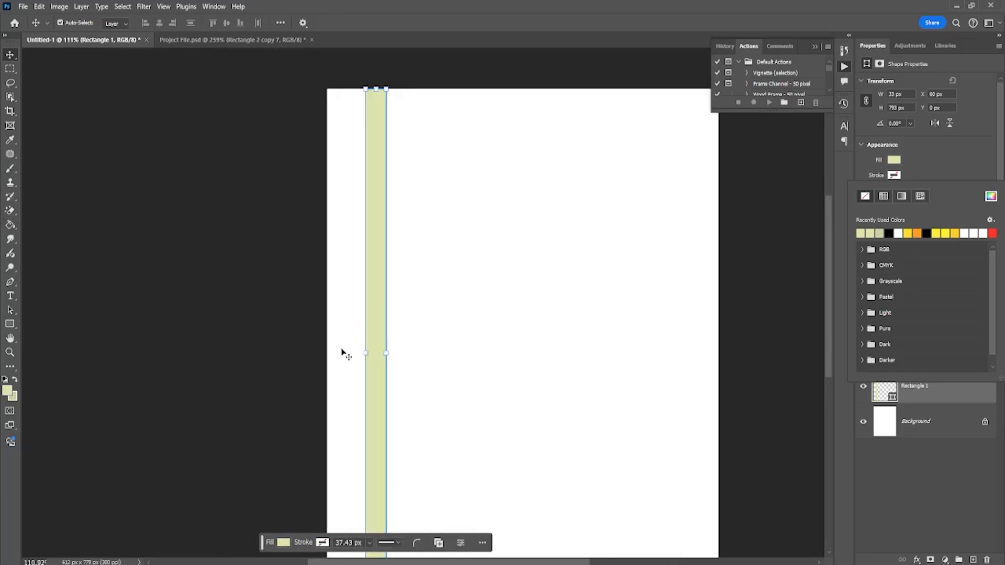
drag(396, 355, 388, 353)
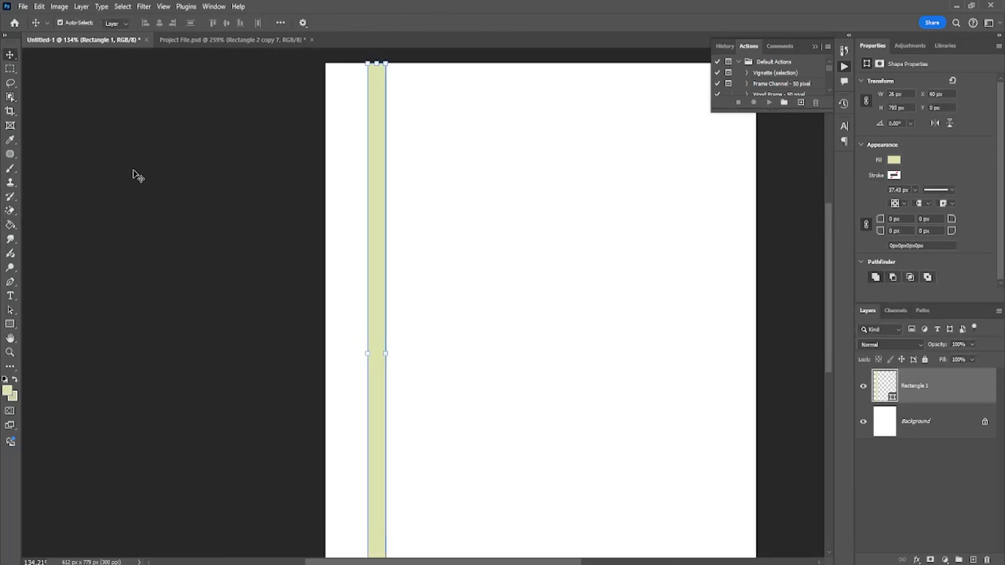
key(Return)
Place the stripe at the canvas's left edge, with a duplicate beside it filled with colour d1d5ad
mouse_move(384, 234)
mouse_down()
mouse_move(340, 232)
mouse_move(371, 232)
mouse_up()
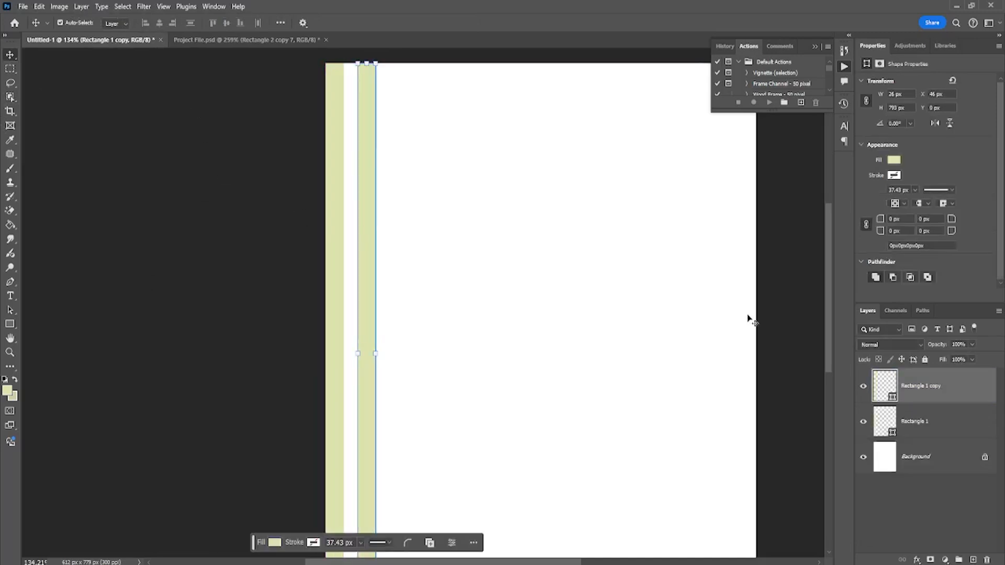
double_click(875, 373)
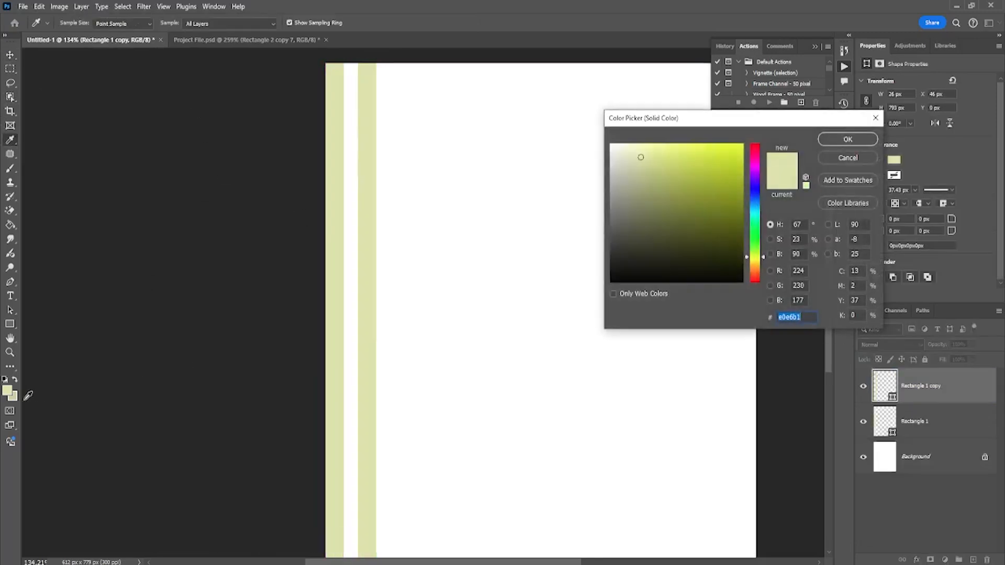
click(16, 397)
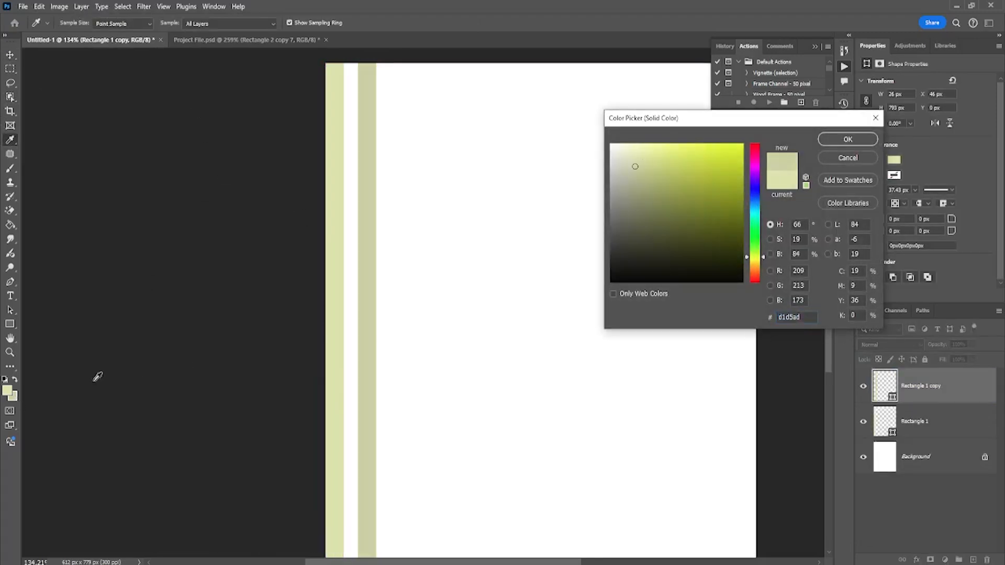
click(852, 143)
Move the darker stripe flush against the lighter one, to X 26 px
click(212, 151)
scroll(352, 228, up, 8)
drag(380, 258, 348, 265)
scroll(445, 309, down, 2)
drag(599, 354, 451, 288)
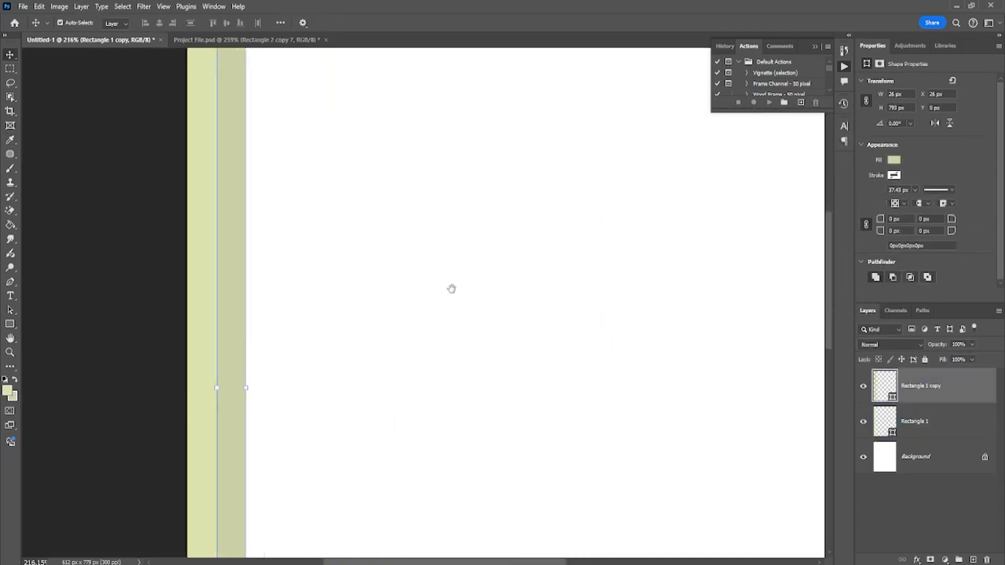
Duplicate the light and dark stripes side by side to form six alternating stripes, the last at X 130 px
click(189, 327)
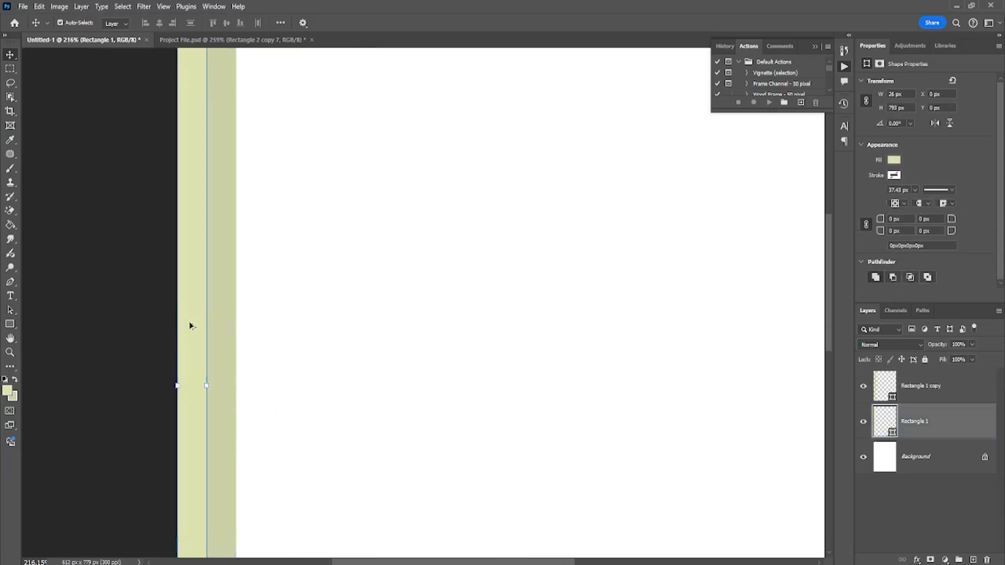
alt+drag(190, 326, 247, 322)
key(ctrl+t)
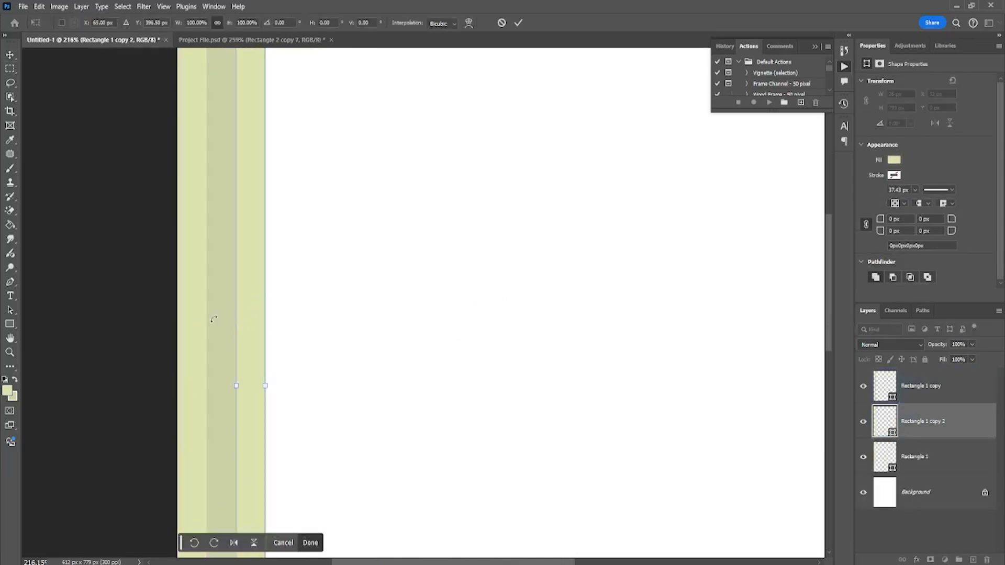
key(Return)
click(213, 322)
alt+drag(220, 332, 345, 336)
click(251, 332)
click(284, 334)
Select the six stripe layers and duplicate the set side by side until stripes cover the canvas's full width
scroll(448, 354, down, 3)
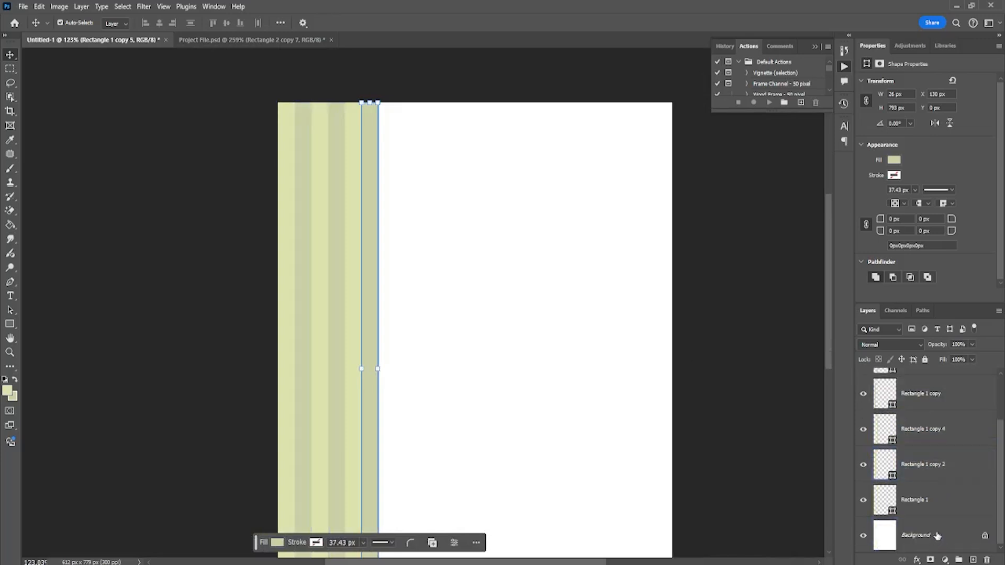
scroll(921, 502, down, 2)
shift+click(912, 503)
key(ctrl+e)
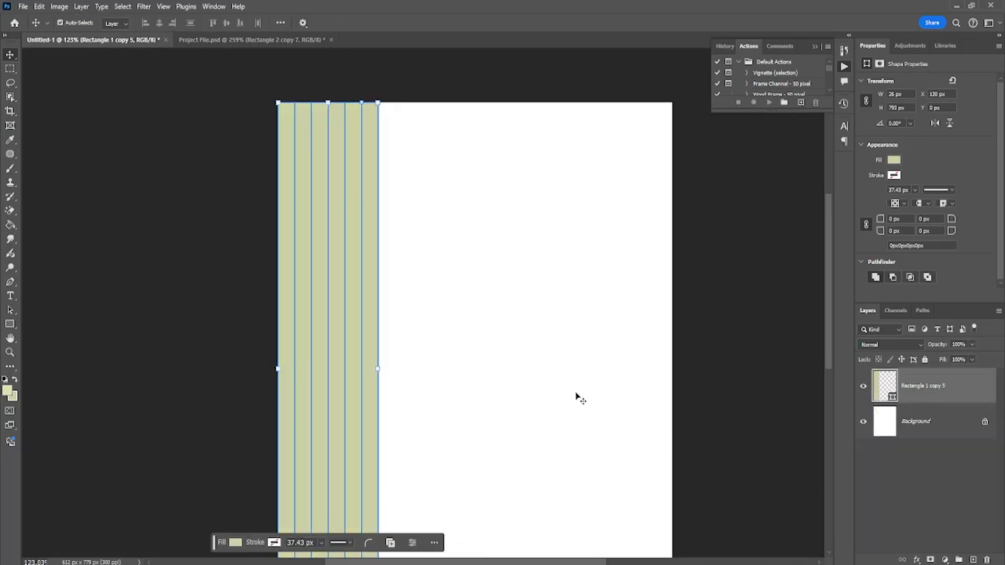
key(ctrl+z)
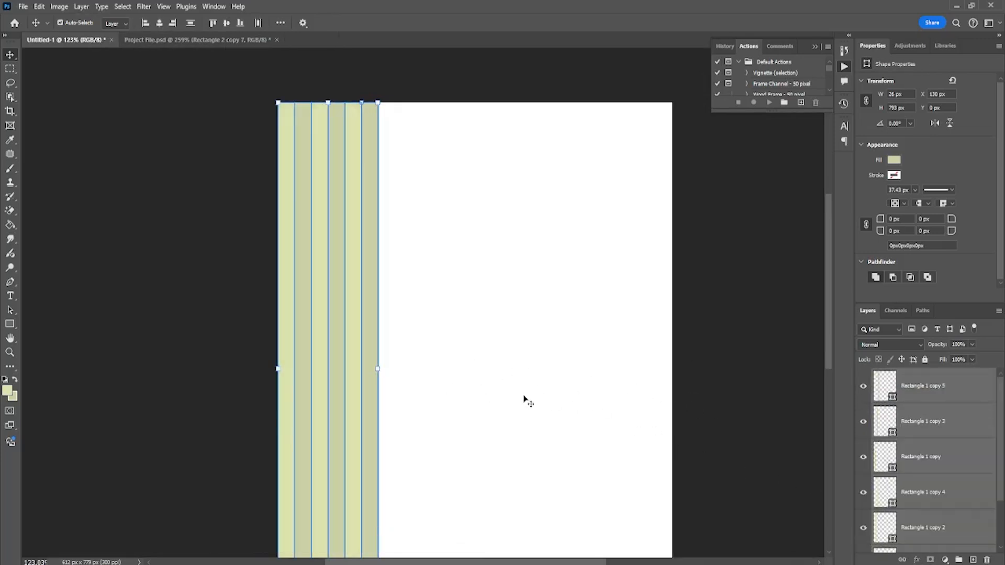
drag(372, 385, 570, 388)
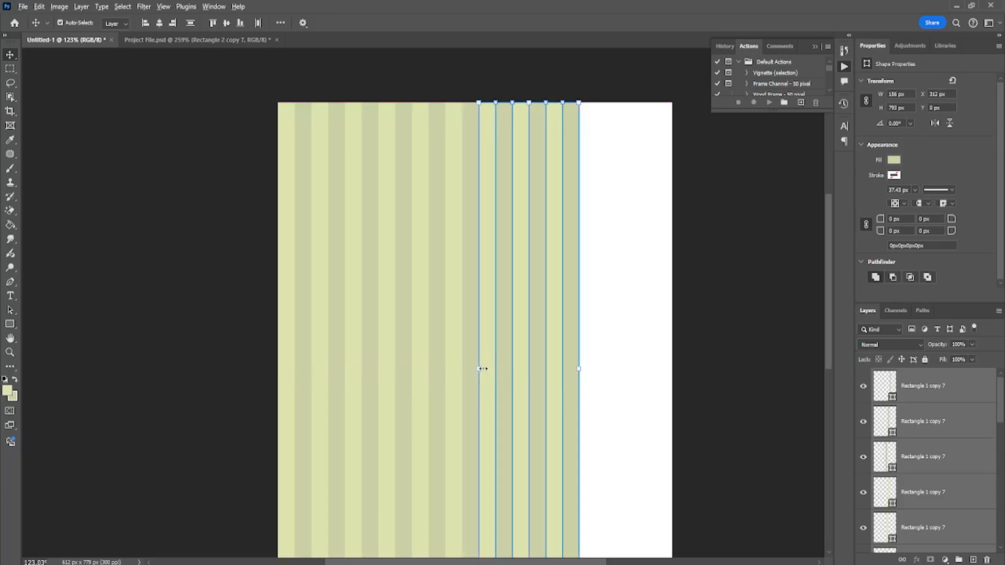
drag(498, 376, 587, 378)
Convert all the stripe layers above the Background into a single Smart Object
click(937, 402)
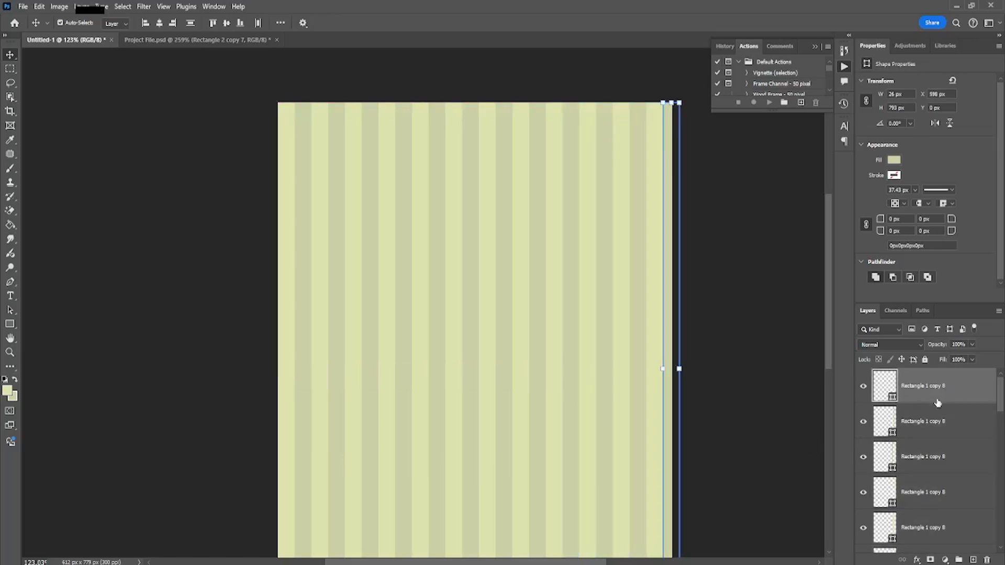
scroll(937, 402, down, 10)
shift+click(937, 505)
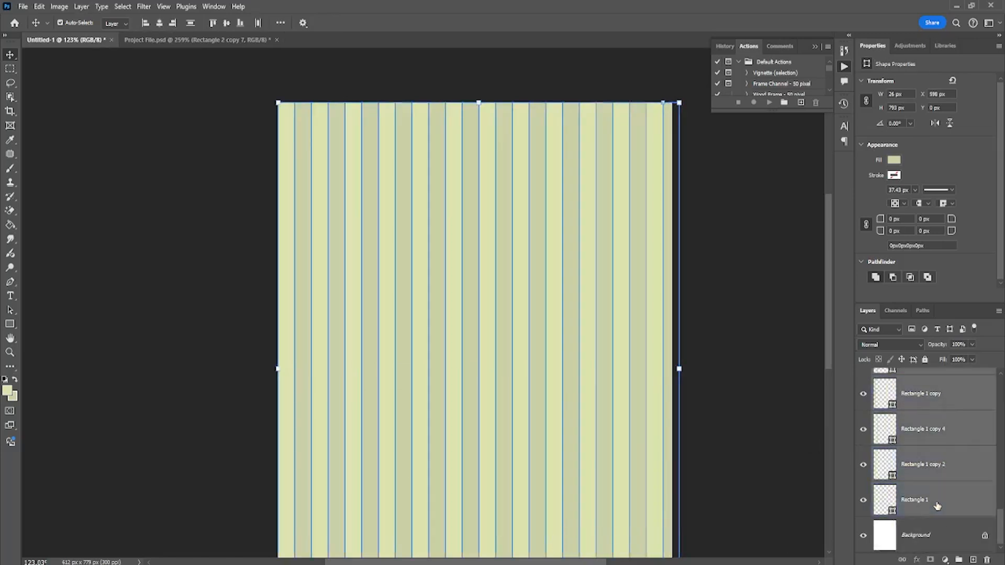
right_click(937, 505)
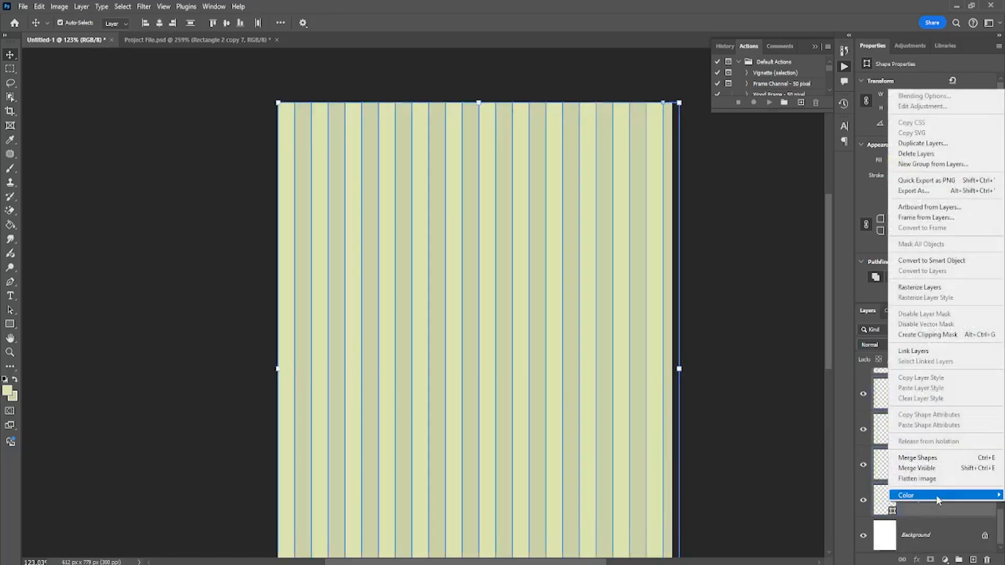
click(931, 261)
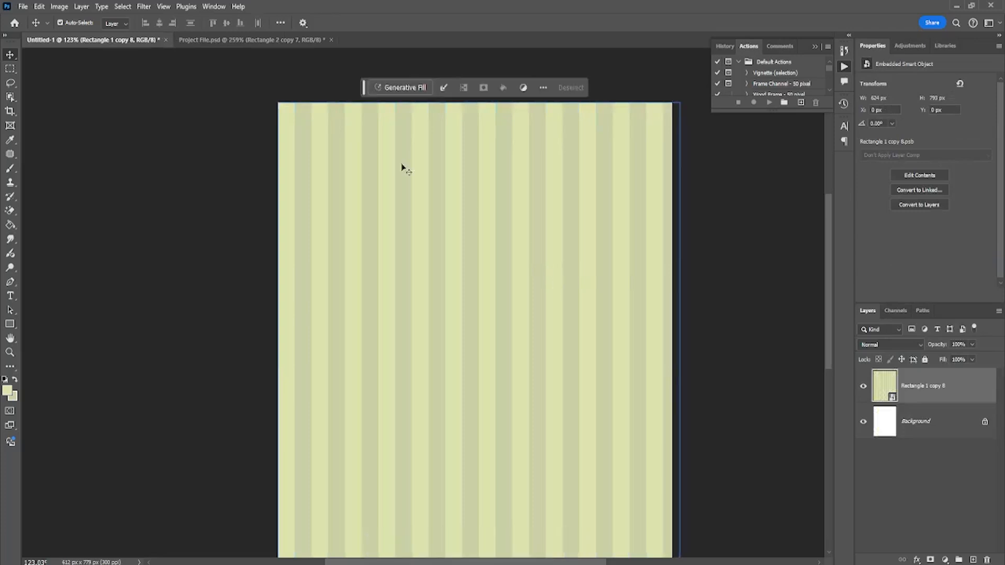
Centre the striped Smart Object horizontally on the canvas
key(ctrl+a)
click(159, 23)
key(ctrl+d)
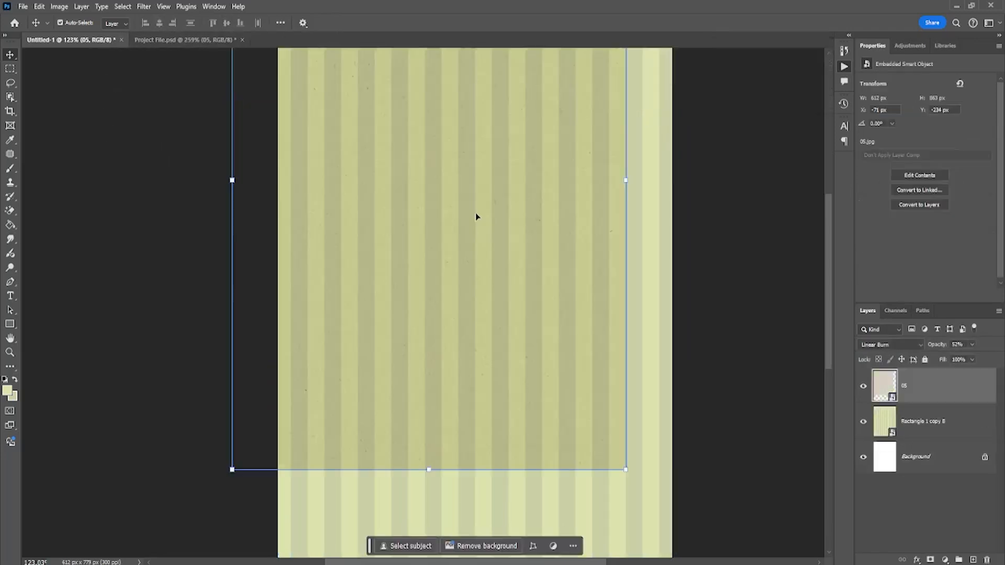
Paste the 05 paper texture over the stripes, cover the canvas with it and centre it vertically
key(ctrl+v)
drag(551, 239, 595, 353)
key(ctrl+a)
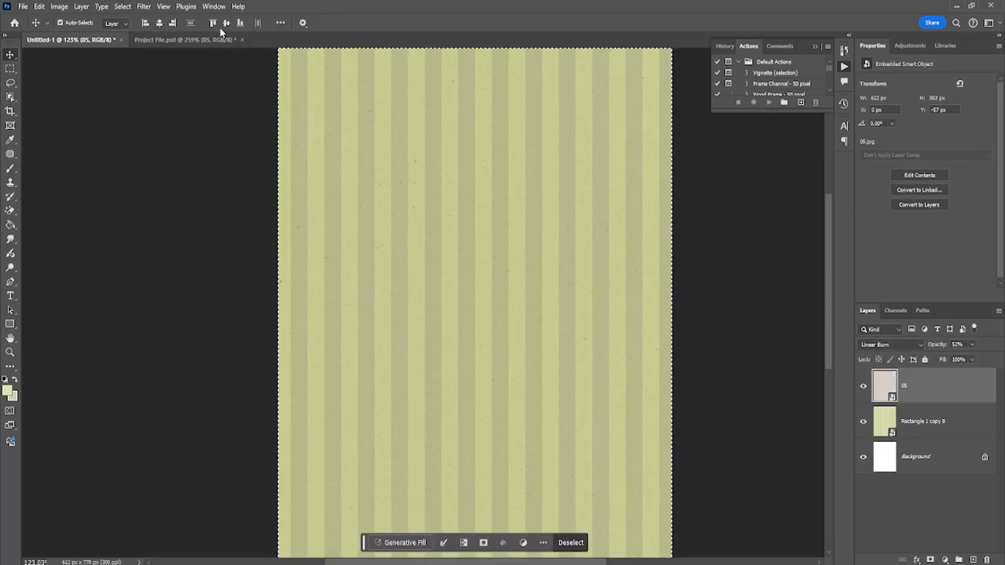
click(227, 23)
key(ctrl+d)
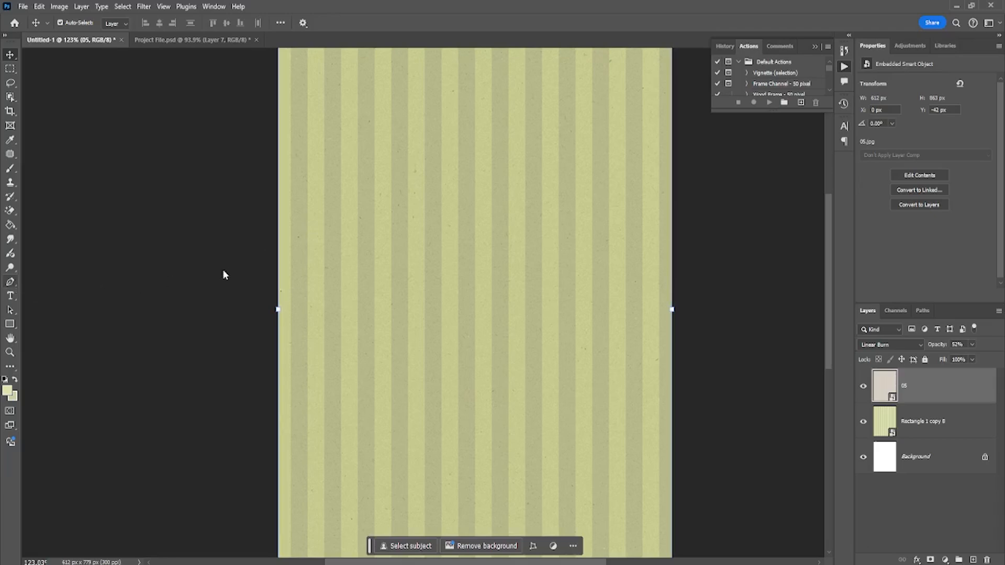
Draw a closed Pen path with a wavy S-curve across the page's middle, enclosing the canvas's lower half
click(906, 509)
scroll(254, 303, down, 3)
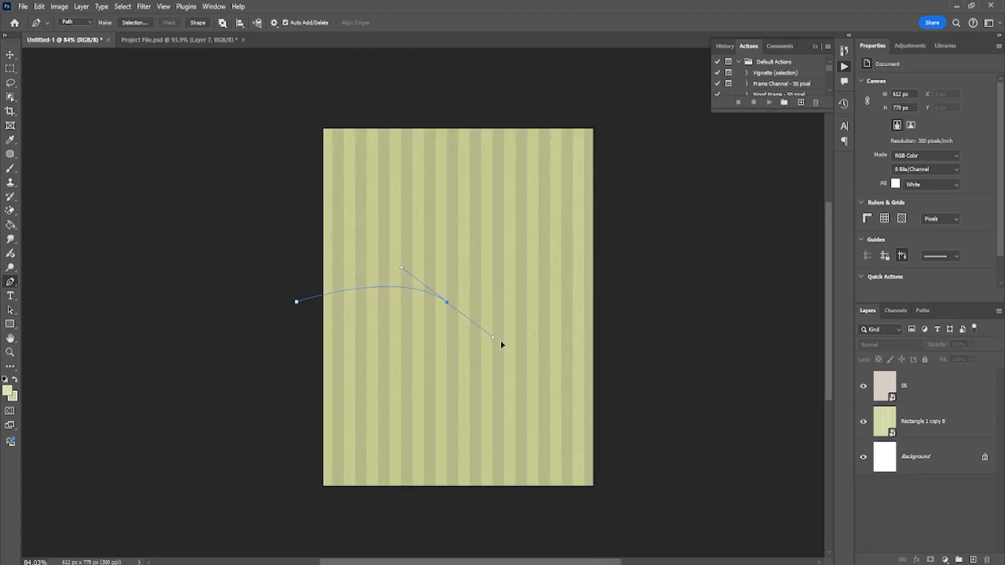
drag(501, 344, 520, 355)
drag(640, 288, 664, 270)
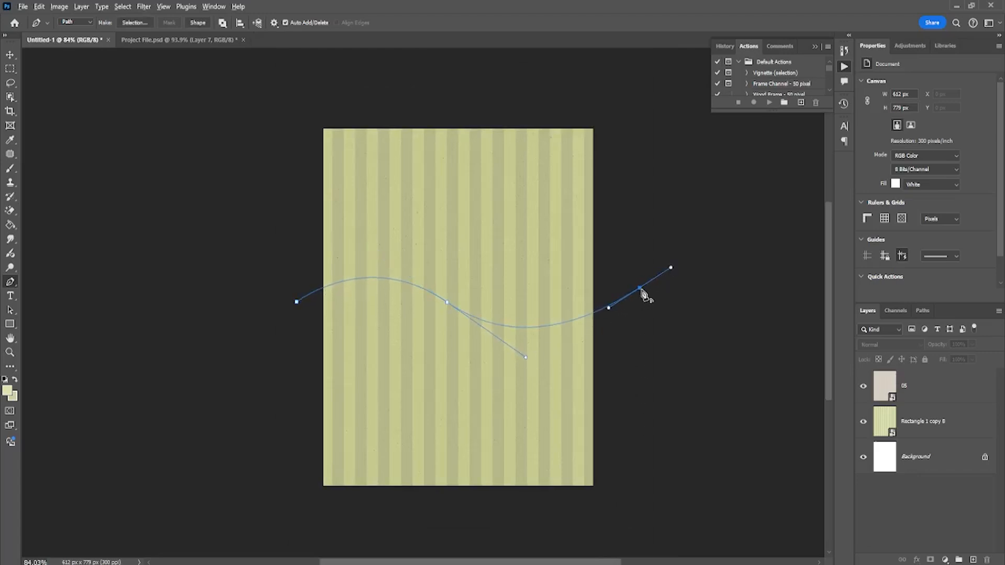
shift+click(639, 511)
shift+click(307, 511)
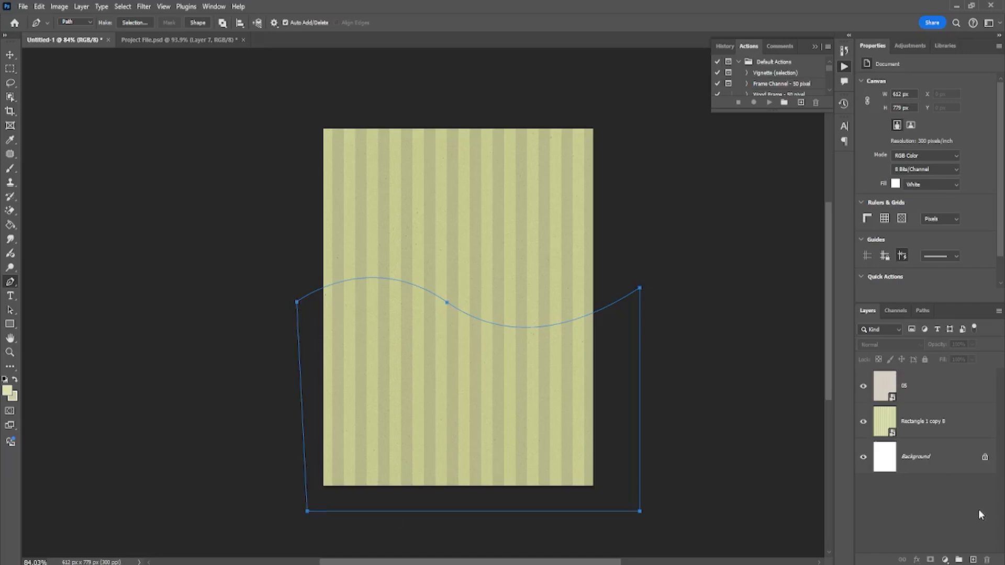
Create a Solid Color fill layer from the wavy path and set its colour to 035922
click(946, 559)
click(931, 377)
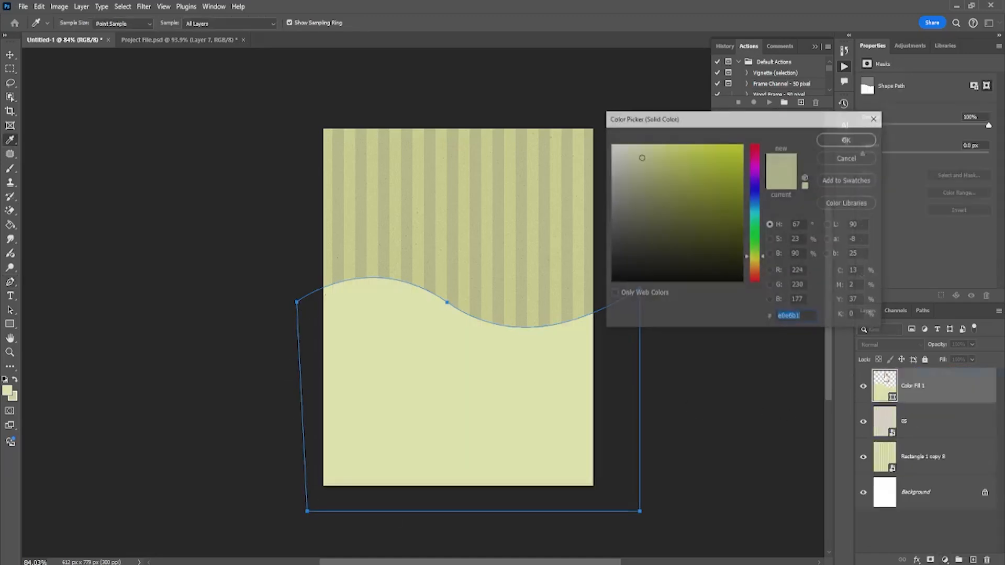
click(847, 139)
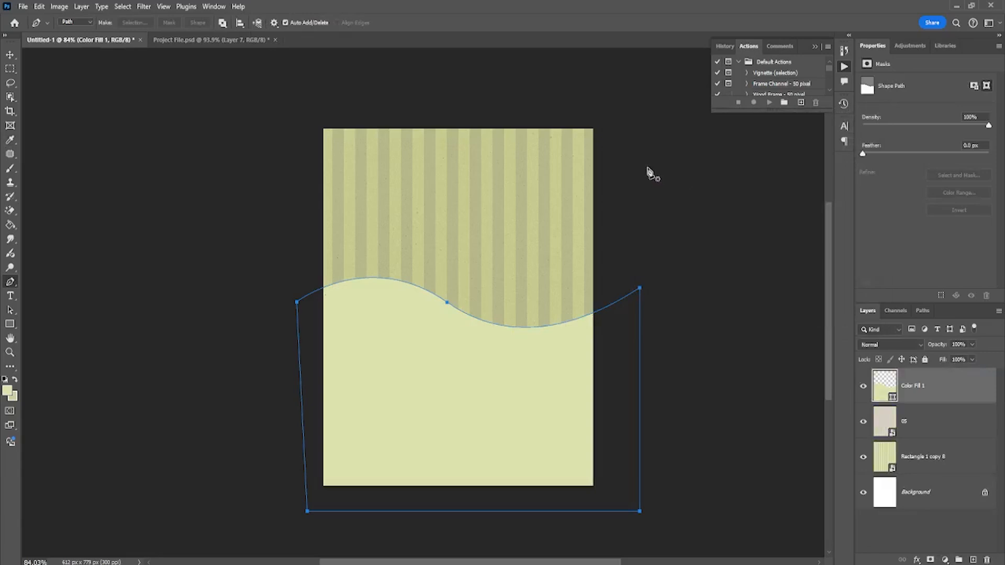
double_click(882, 388)
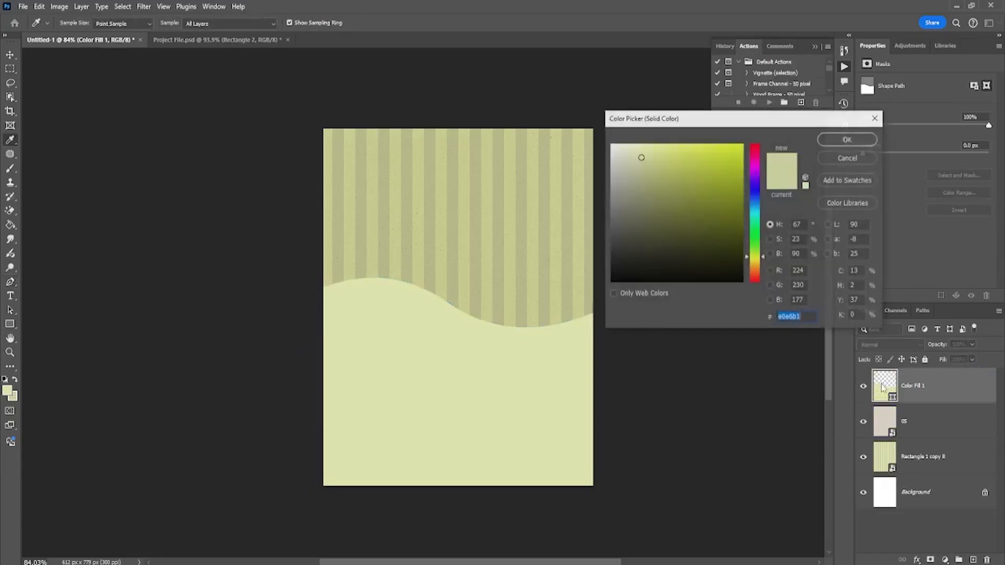
text(035922)
click(846, 139)
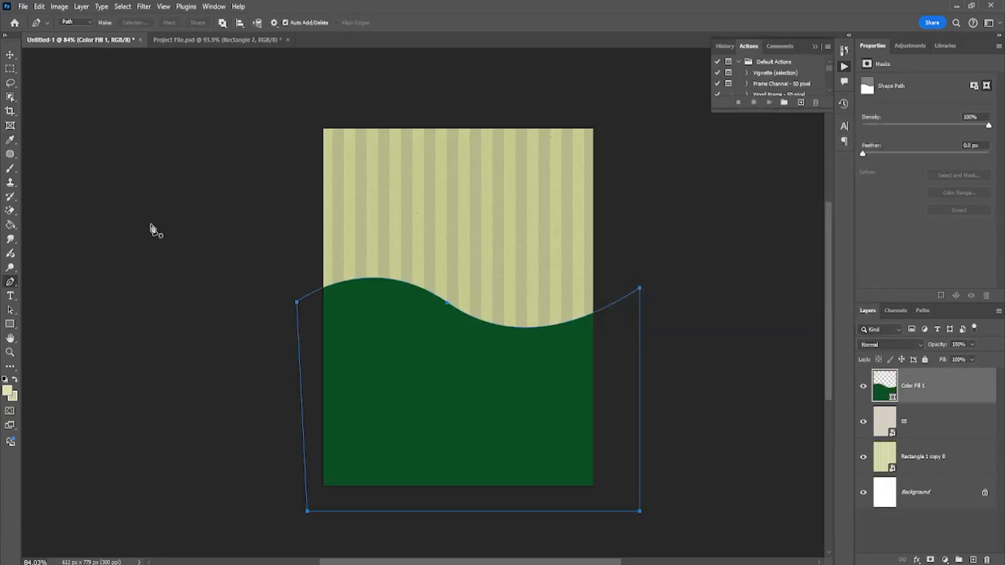
Place the floral leaf pattern over the poster's lower half and clip it to the green wavy fill layer
click(9, 55)
click(154, 141)
key(ctrl+0)
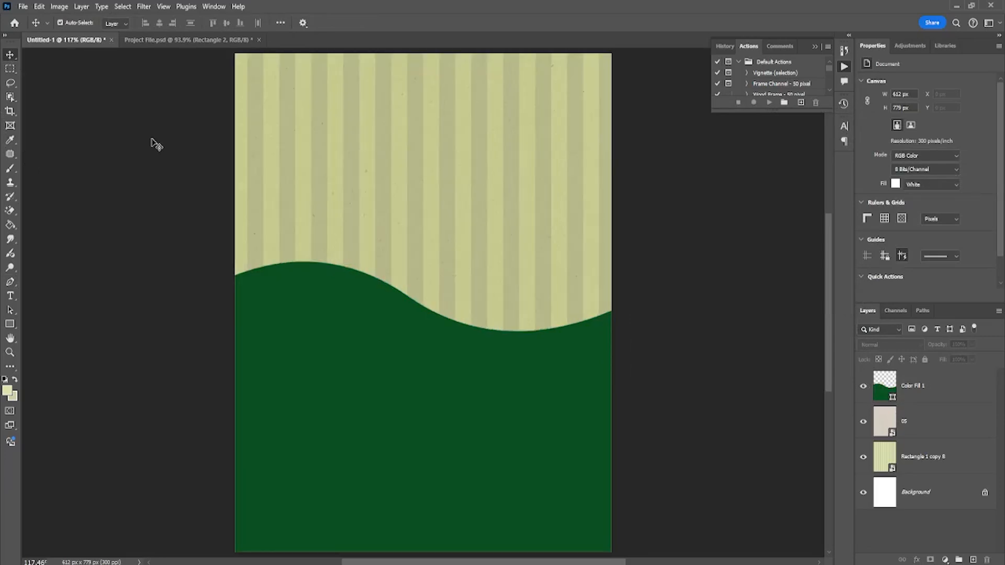
scroll(307, 298, down, 1)
click(346, 352)
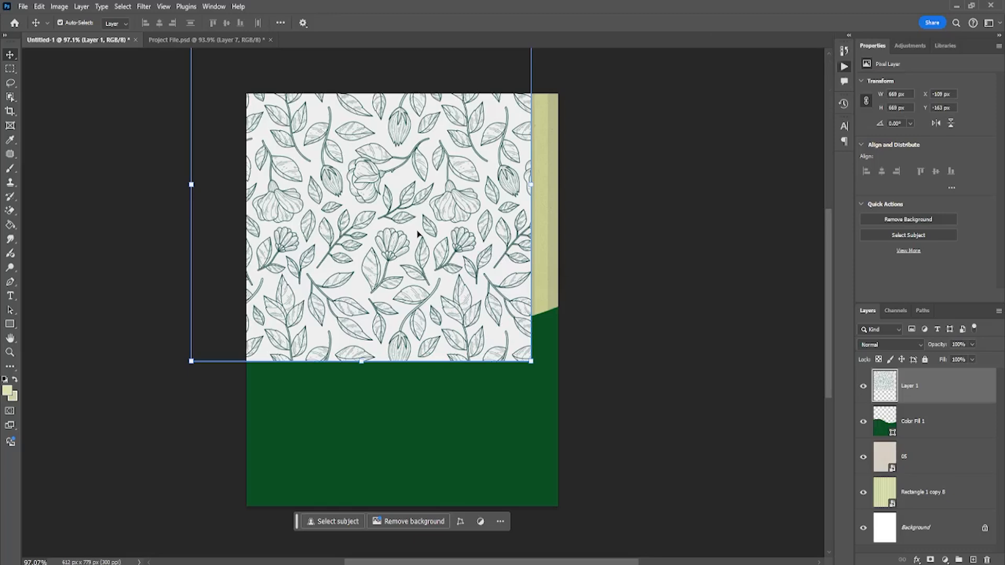
scroll(419, 247, down, 3)
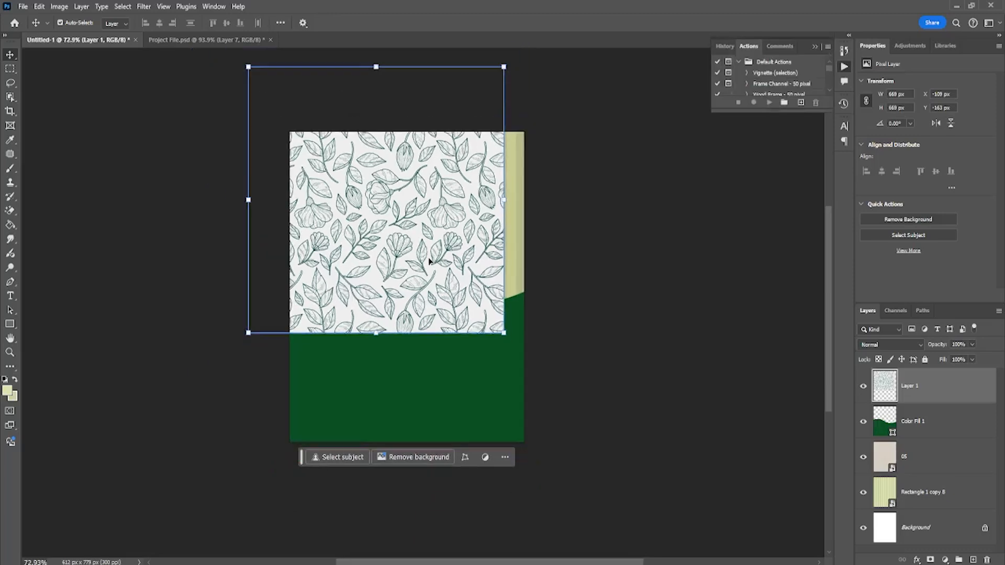
drag(433, 264, 463, 396)
alt+click(900, 413)
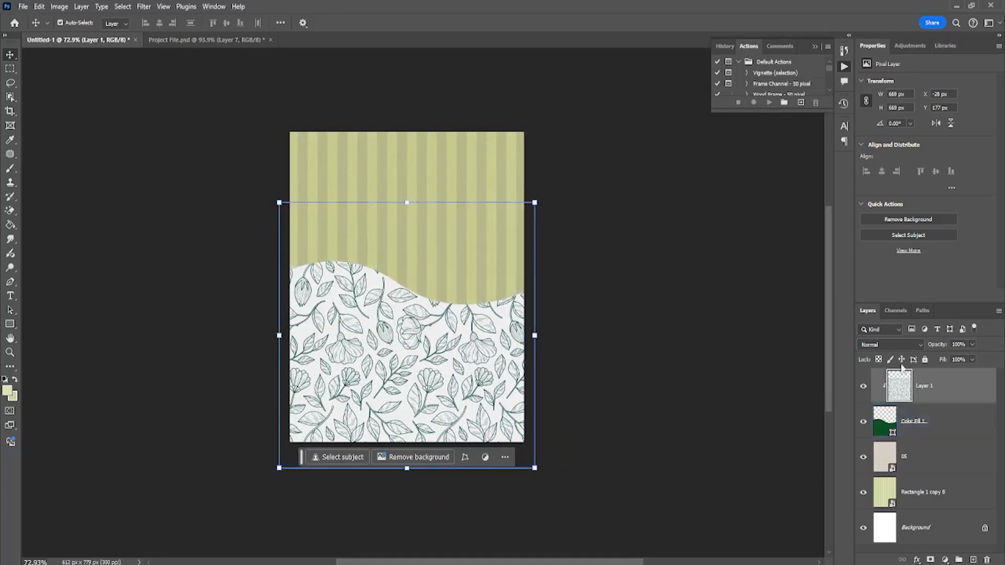
Set the clipped floral pattern layer's blend mode to Soft Light and its opacity to 20%
click(889, 344)
click(873, 416)
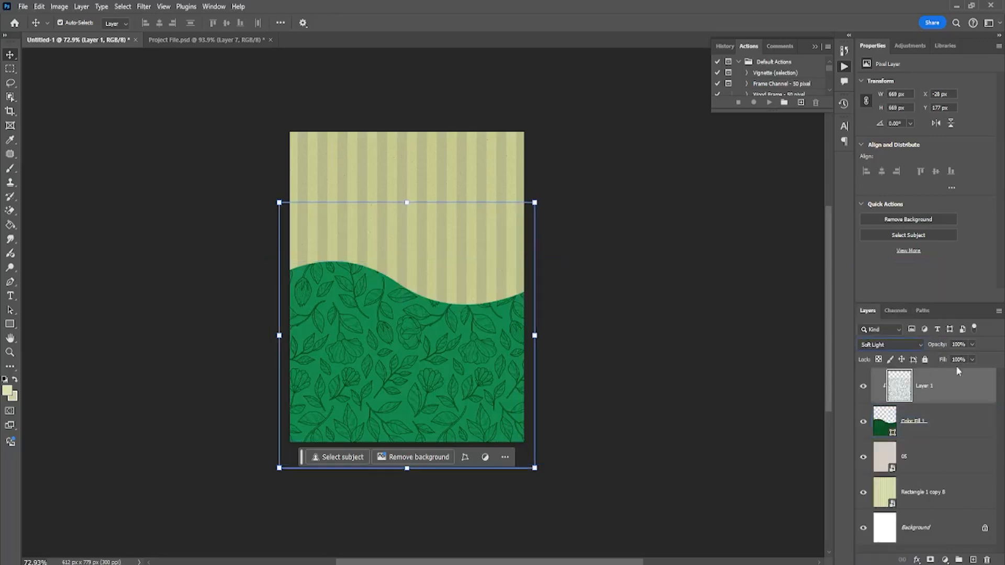
text(20)
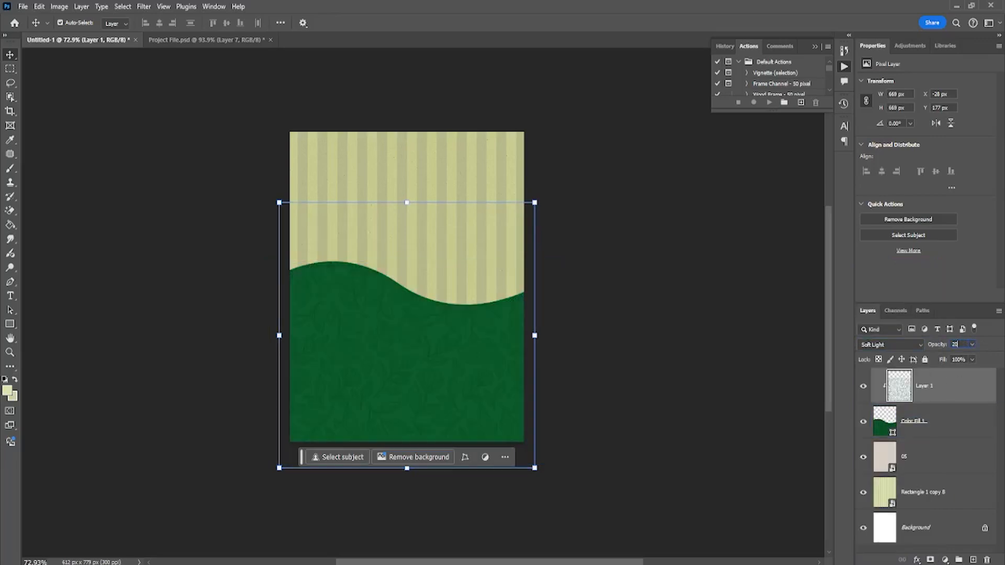
click(636, 304)
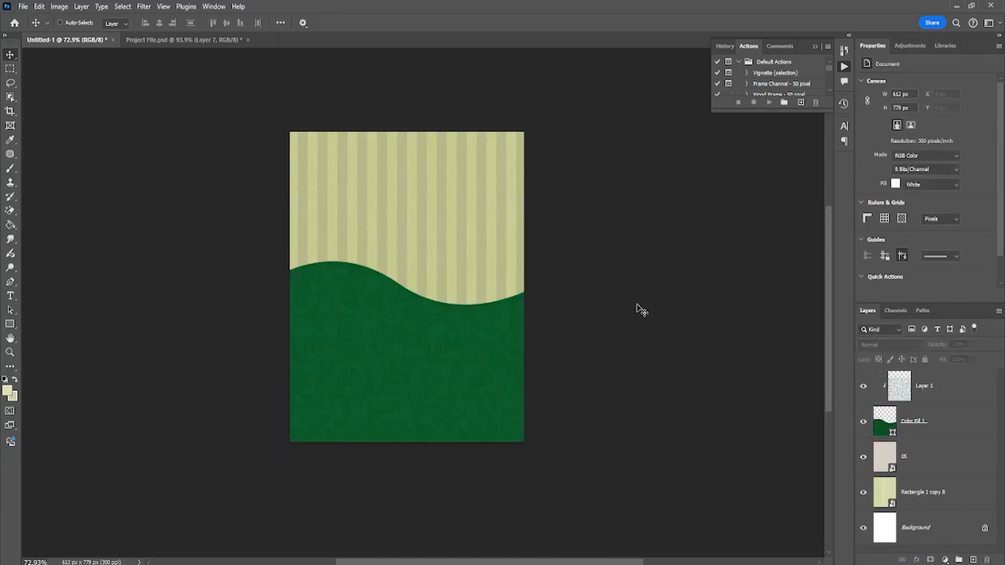
Paste the teacup and saucer image as the topmost layer and centre it on the canvas
scroll(635, 305, up, 5)
scroll(607, 283, down, 2)
key(ctrl+v)
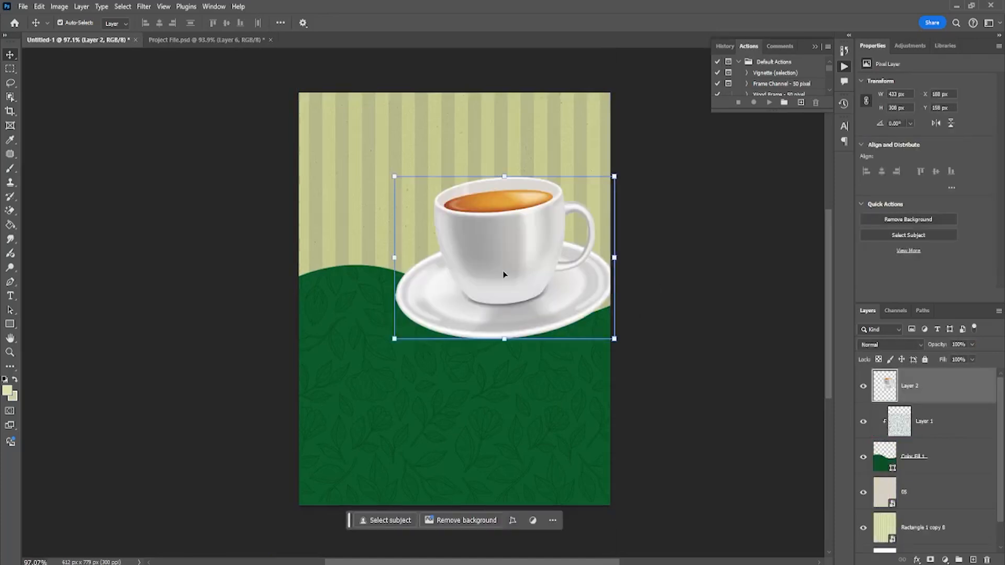
drag(508, 275, 460, 322)
key(ctrl+a)
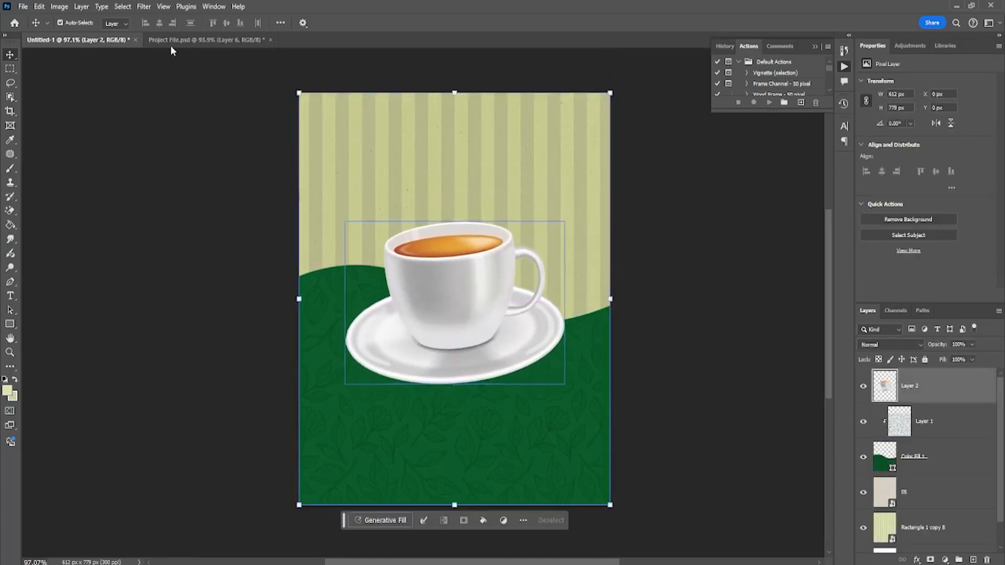
click(225, 26)
key(ctrl+d)
scroll(408, 178, down, 2)
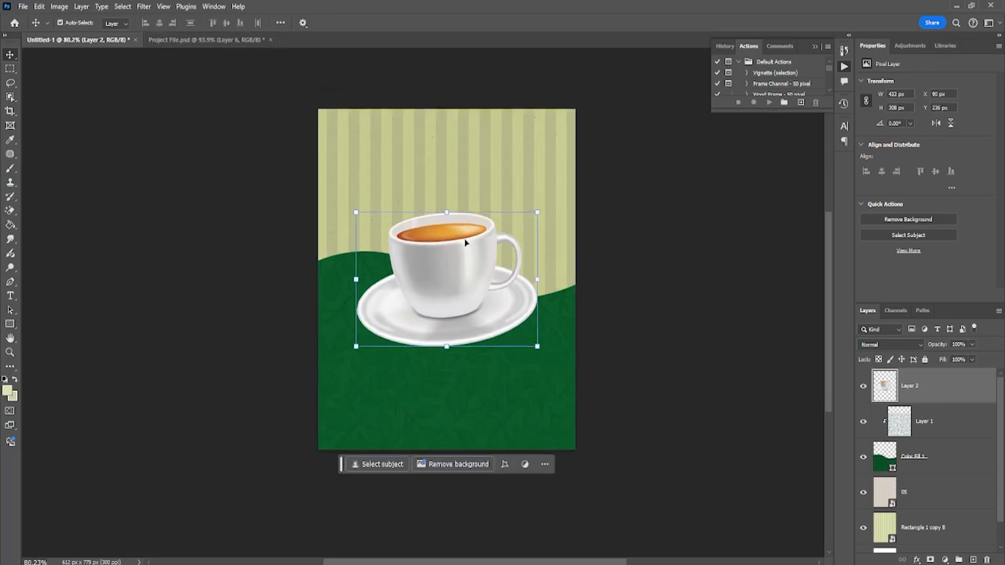
Move the teacup straight down slightly so more of it overlaps the green area
drag(522, 244, 438, 241)
click(575, 257)
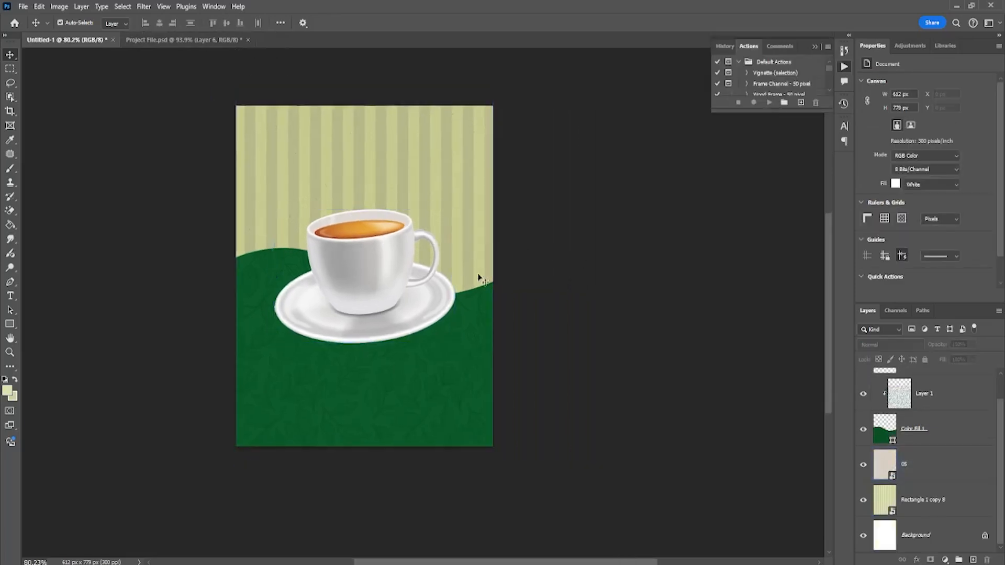
drag(385, 275, 386, 291)
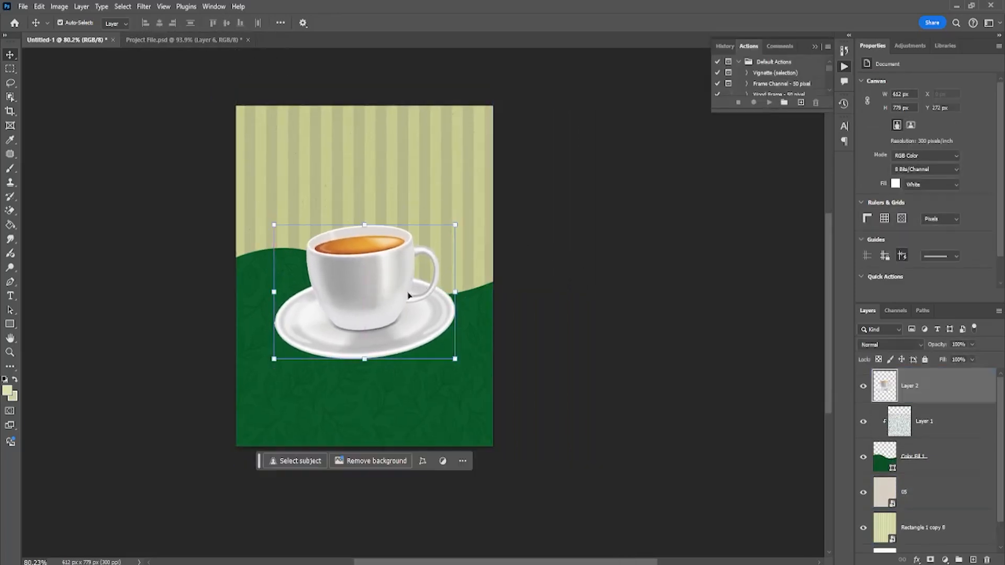
click(652, 309)
Add a new layer beneath the teacup and paint a soft black 400 px brush spot under the saucer
scroll(467, 308, up, 2)
drag(454, 302, 465, 279)
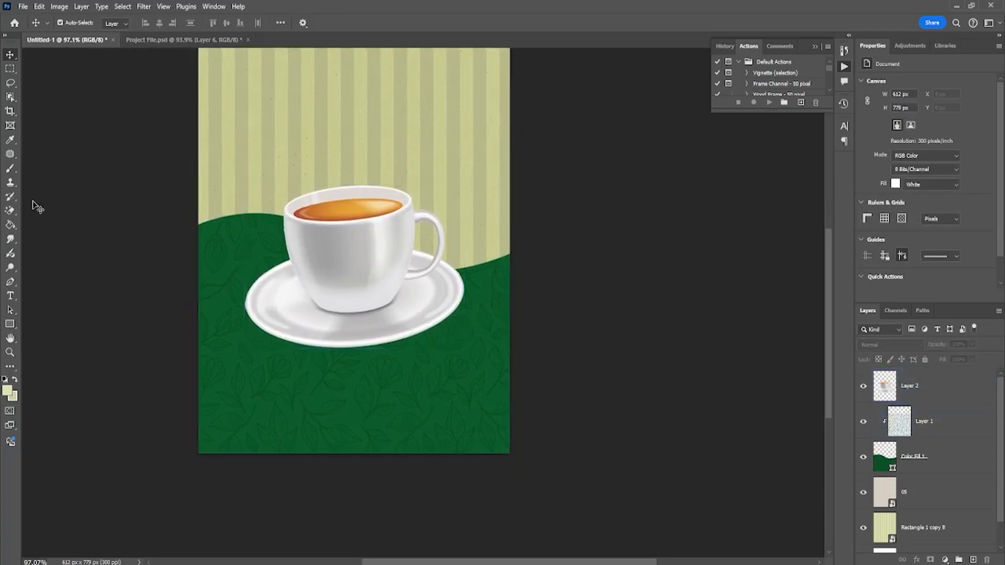
click(10, 169)
click(928, 421)
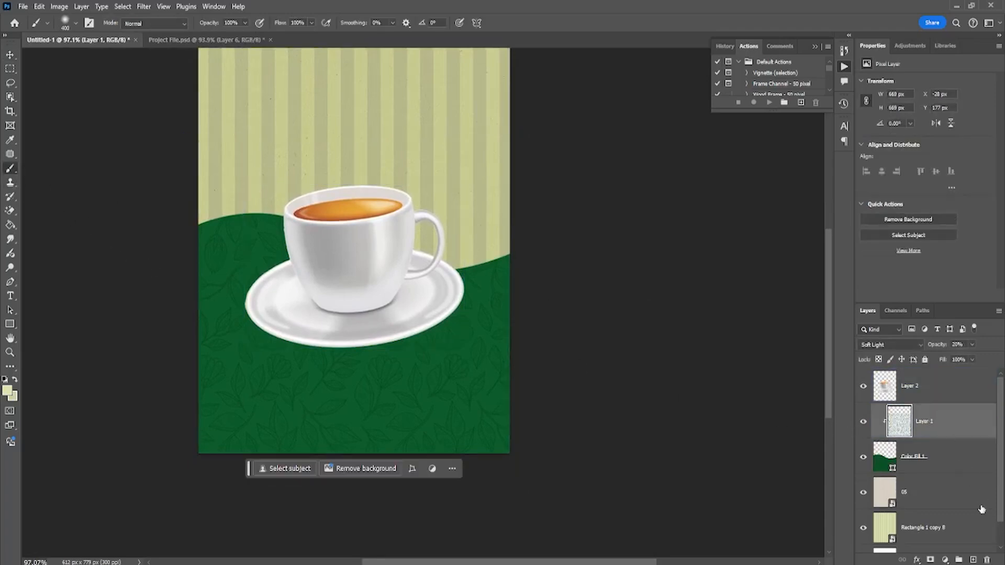
click(974, 558)
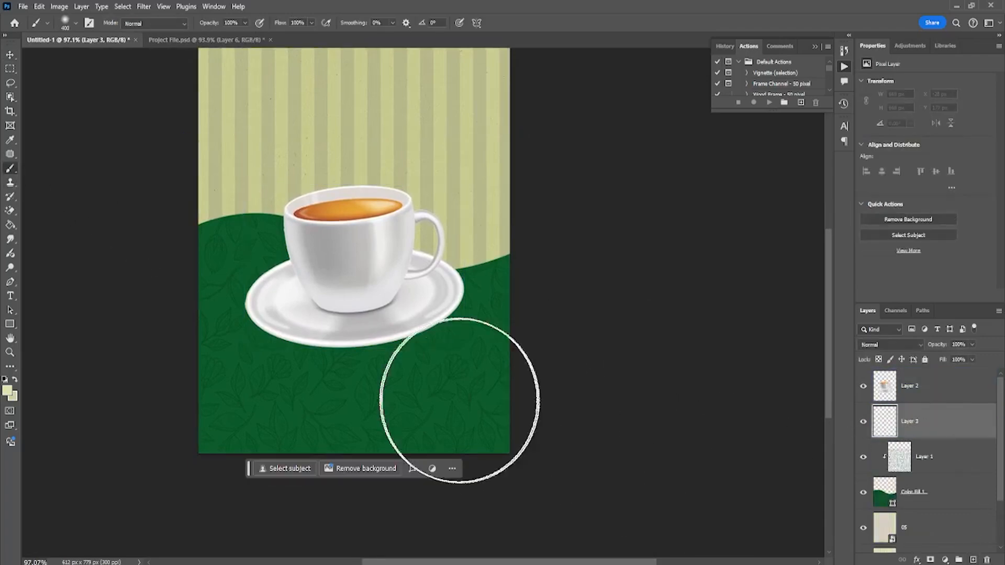
click(4, 379)
click(354, 326)
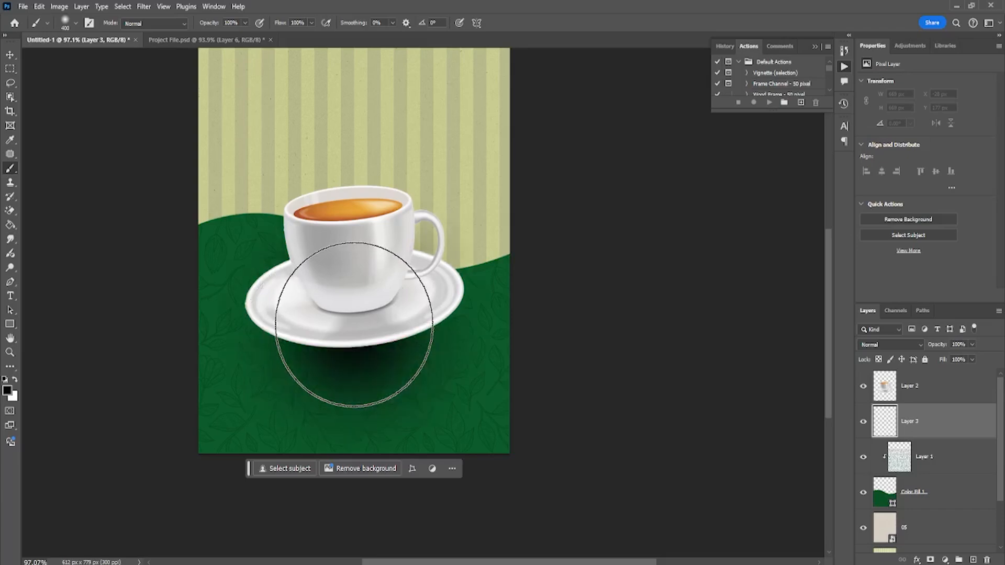
click(354, 324)
Transform the black spot into a flattened shadow, tilted along the saucer's lower edge and tucked beneath it
key(ctrl+t)
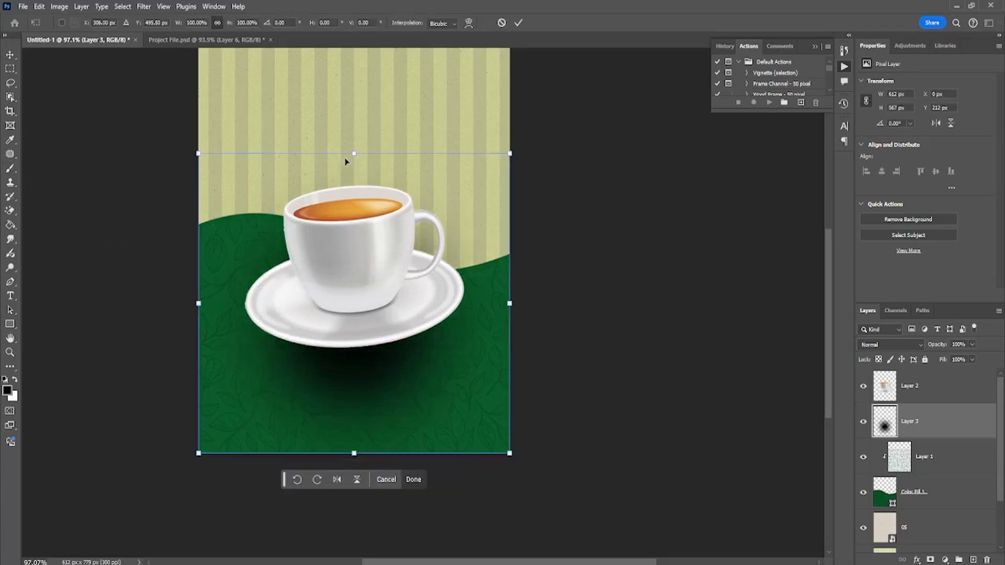
drag(352, 151, 354, 352)
drag(419, 400, 421, 344)
drag(514, 345, 545, 334)
drag(475, 351, 470, 343)
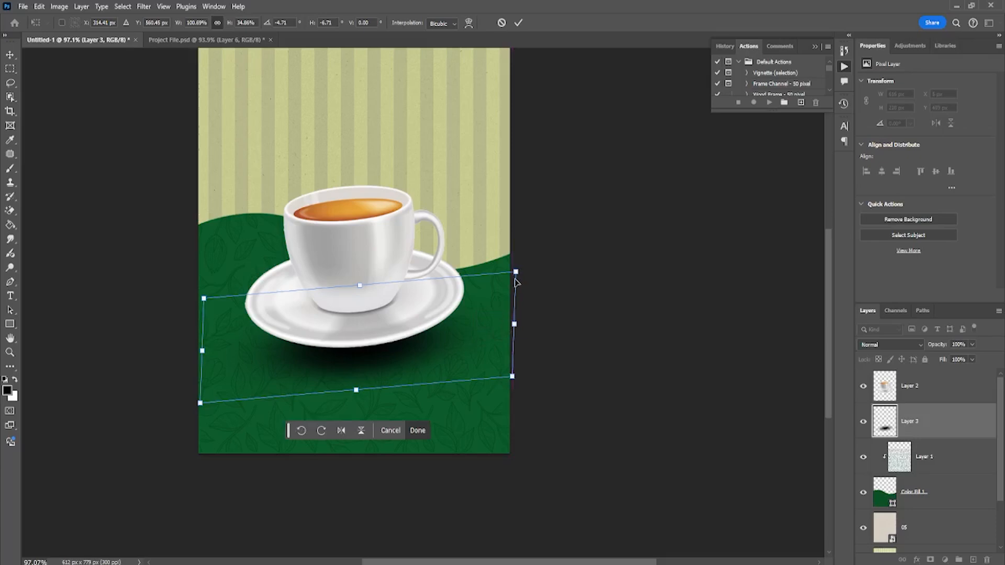
drag(515, 272, 483, 276)
drag(498, 325, 467, 340)
key(Return)
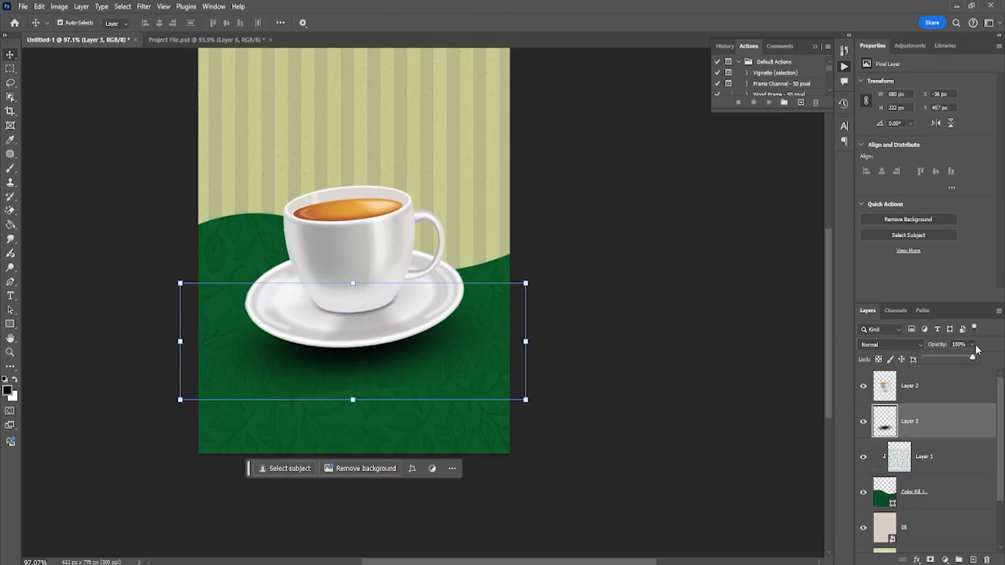
Reduce the saucer shadow layer's opacity to 75%
click(947, 359)
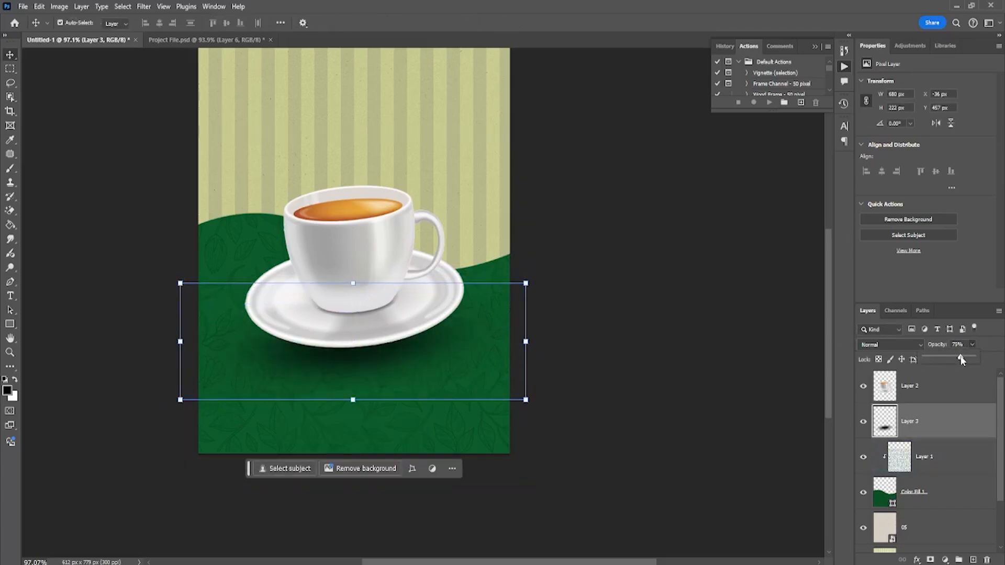
click(592, 351)
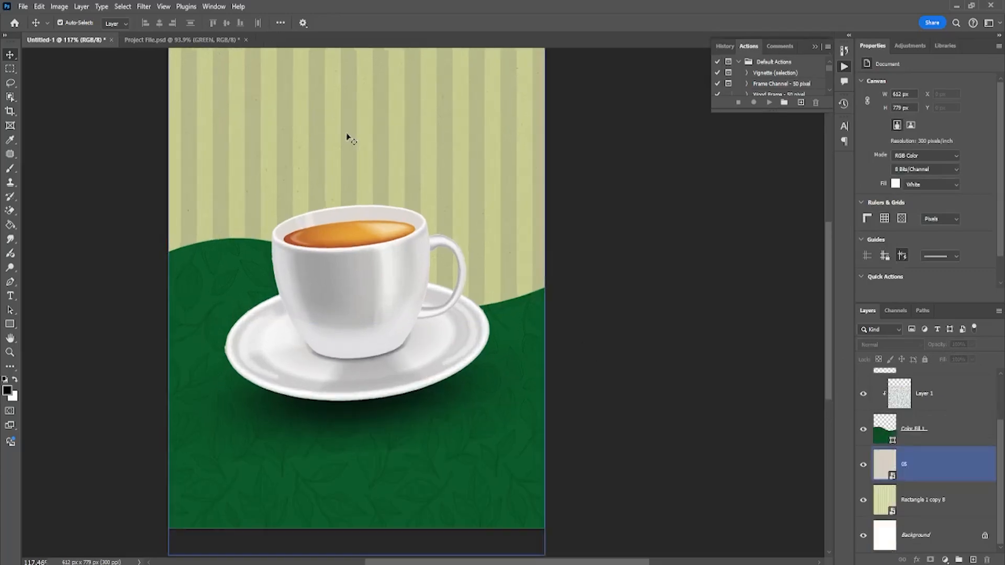
scroll(353, 202, up, 3)
click(33, 246)
Add the white Gobold Lowplus text GREEN above the teacup and centre it horizontally on the canvas
click(10, 295)
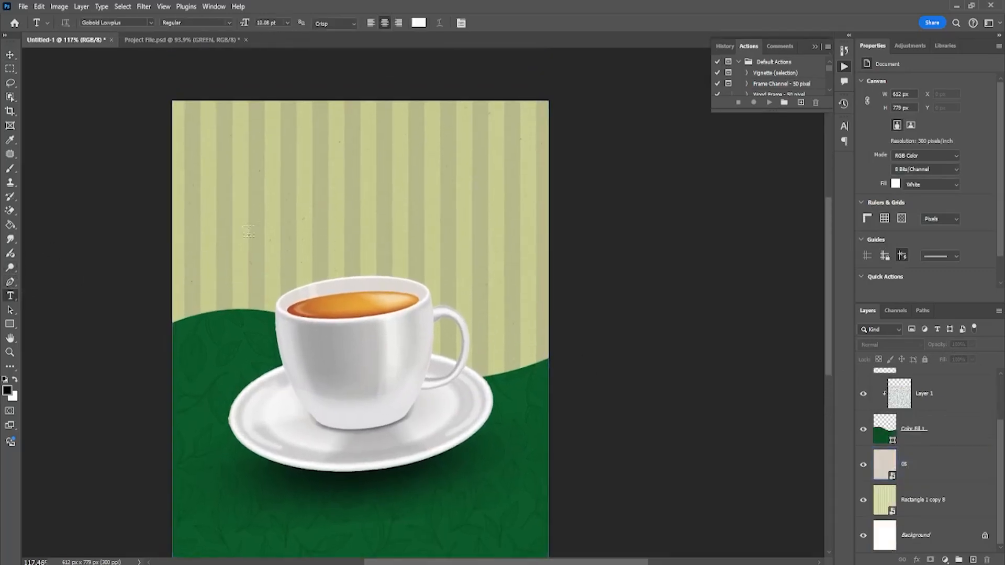
click(290, 218)
text(GREEN)
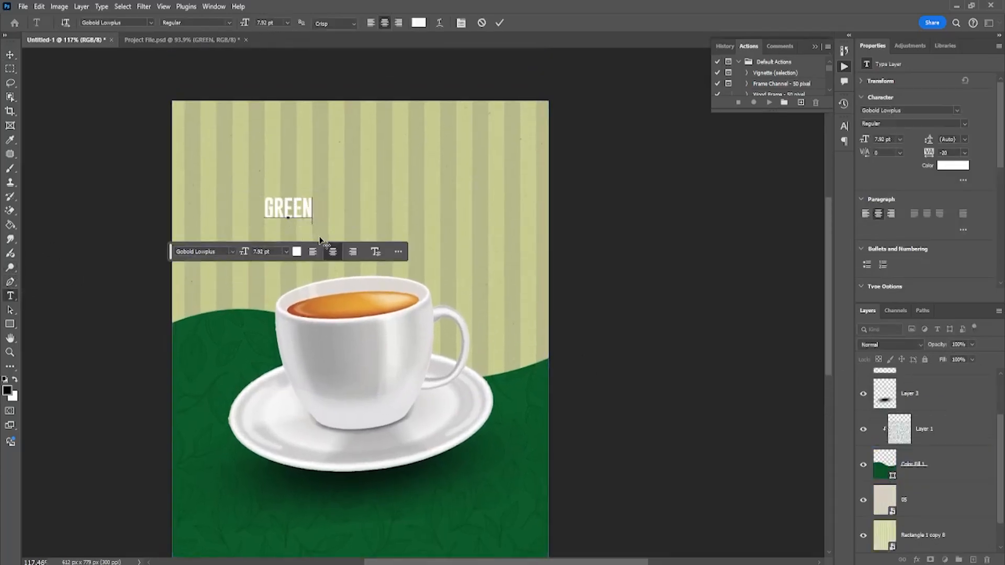
click(4, 56)
click(174, 25)
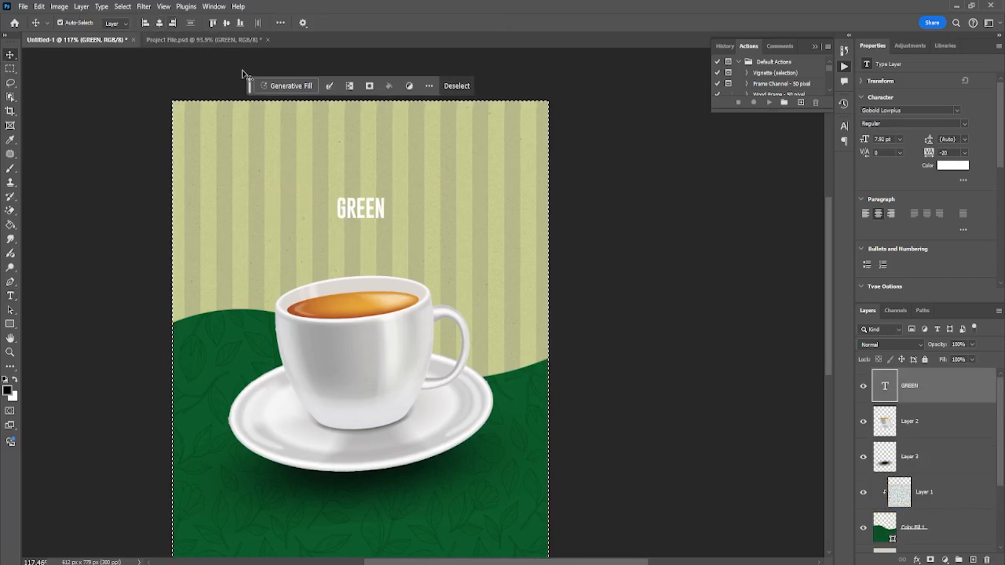
click(226, 23)
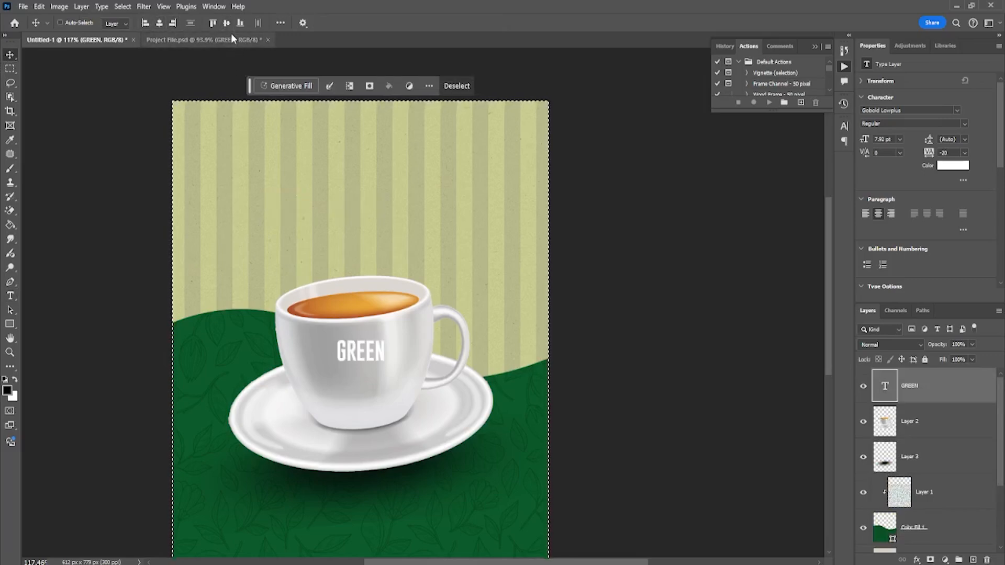
key(ctrl+z)
key(ctrl+d)
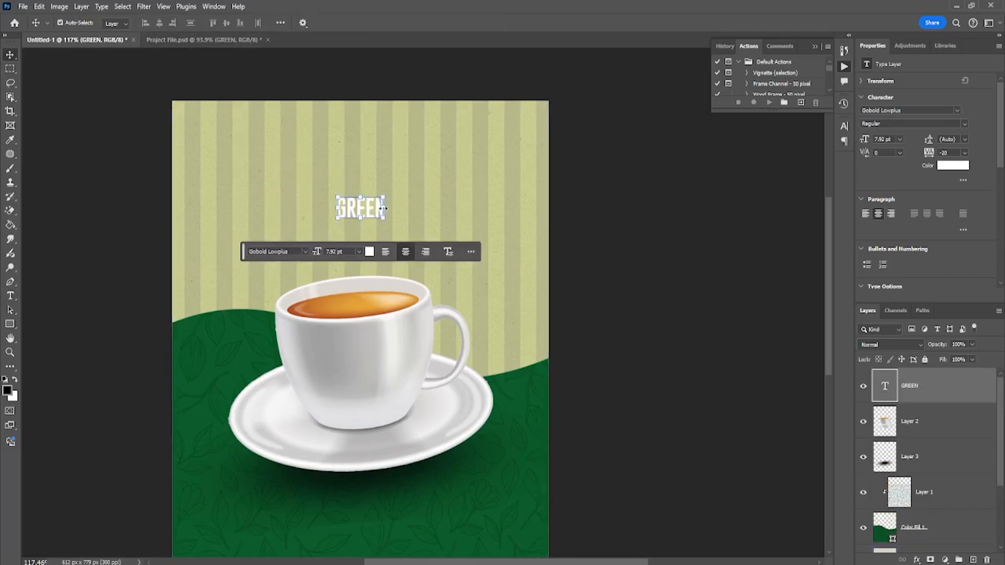
Enlarge the GREEN text from its centre to 27.66 pt
drag(385, 208, 496, 242)
key(Return)
click(639, 240)
scroll(483, 196, up, 2)
Apply a linear Gradient Overlay to the GREEN text with the brown-and-gold gradient preset at a 90° angle
click(400, 253)
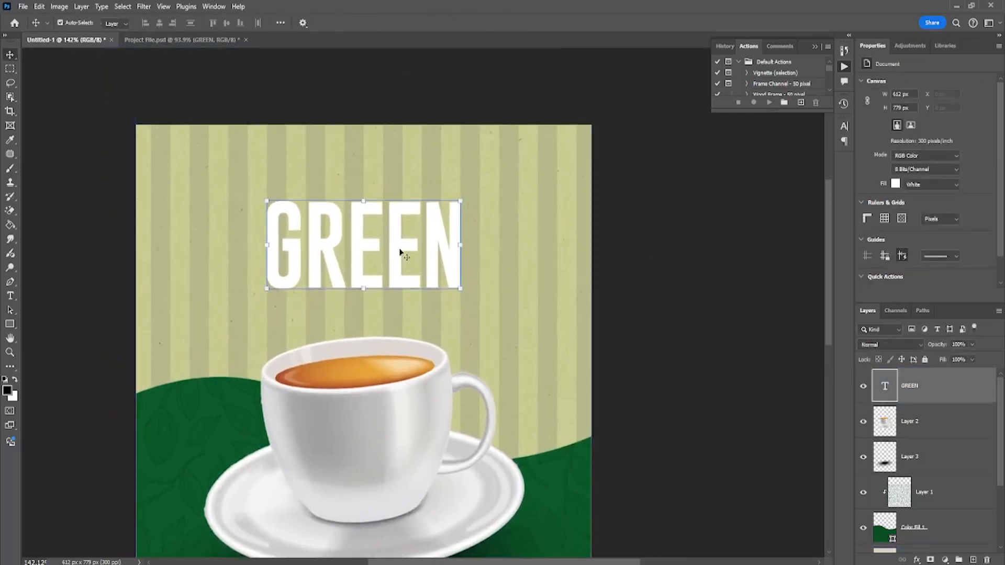
right_click(933, 385)
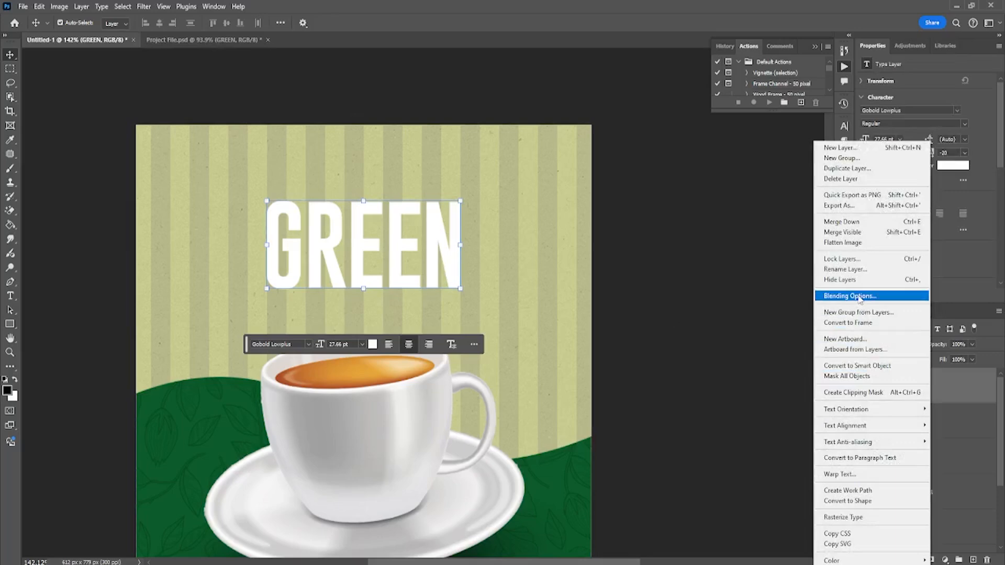
click(884, 303)
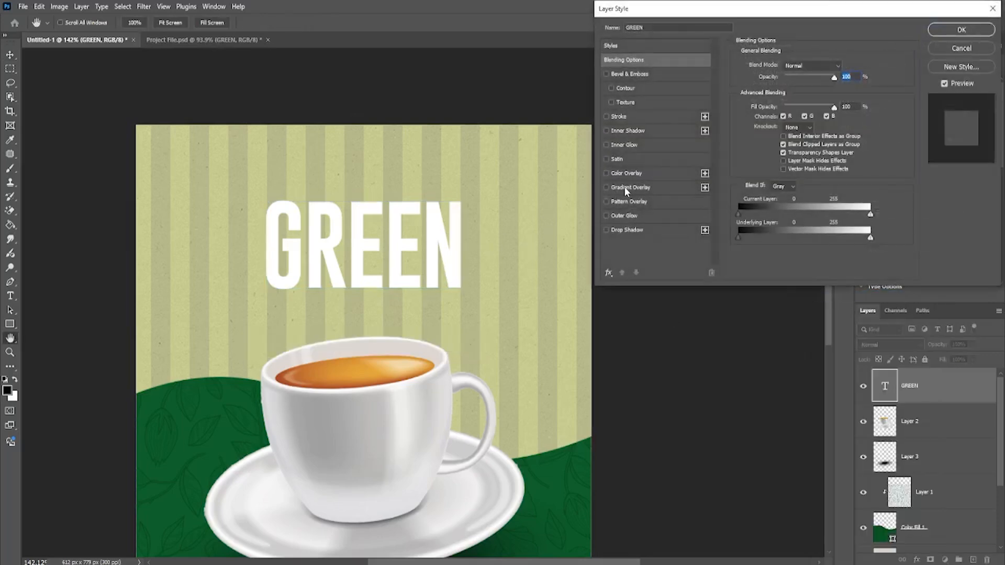
click(628, 188)
click(832, 91)
scroll(778, 229, down, 5)
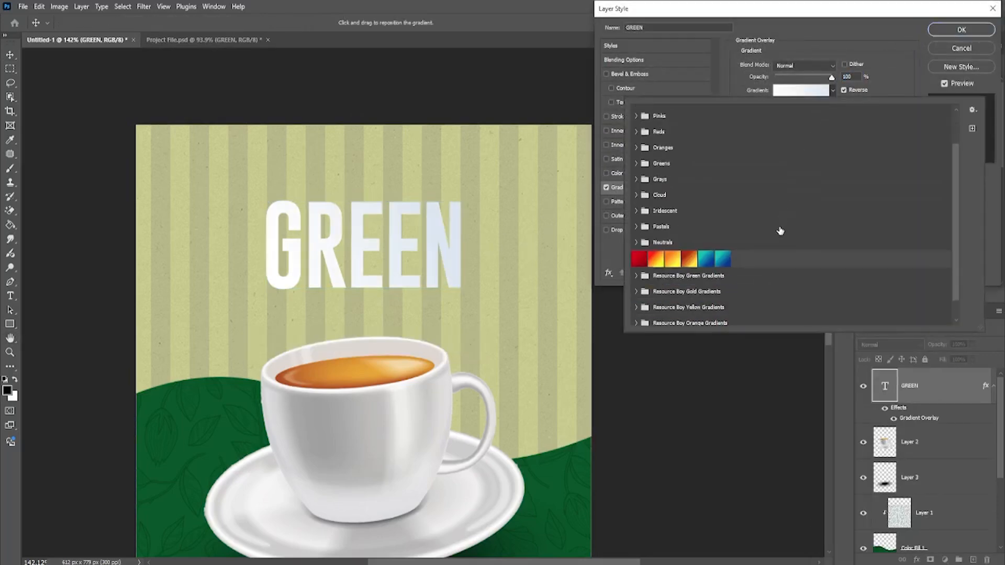
click(691, 315)
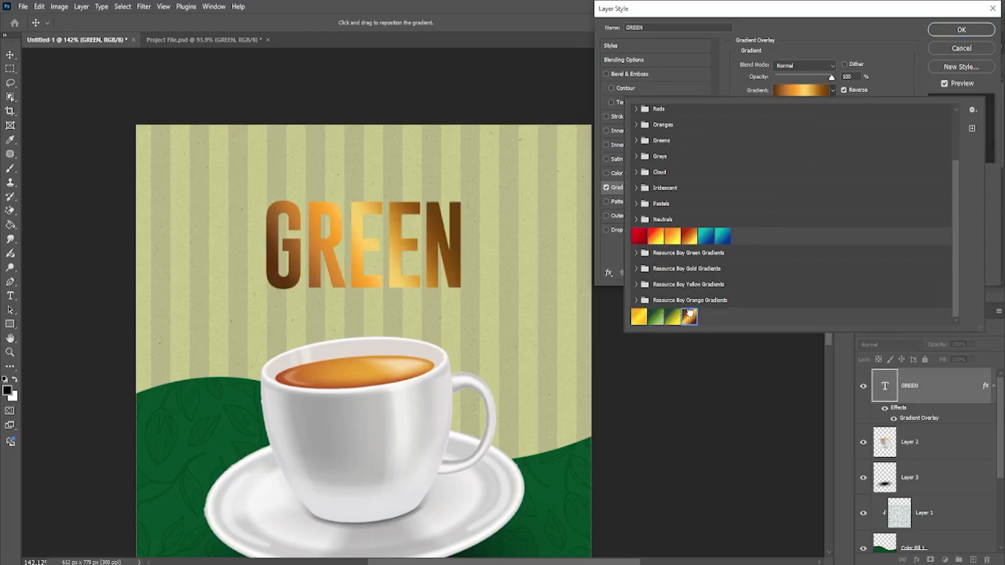
click(744, 23)
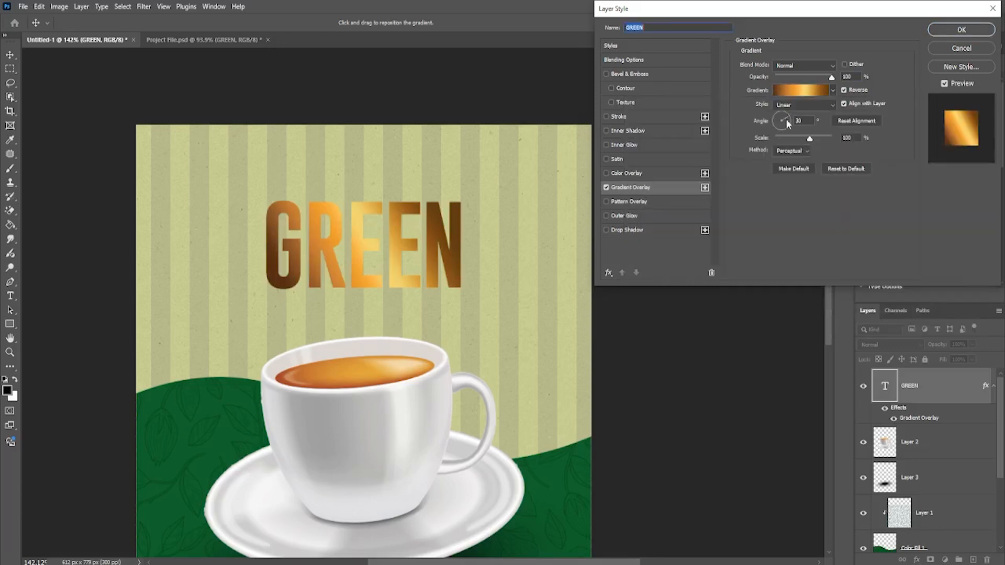
drag(783, 93, 783, 90)
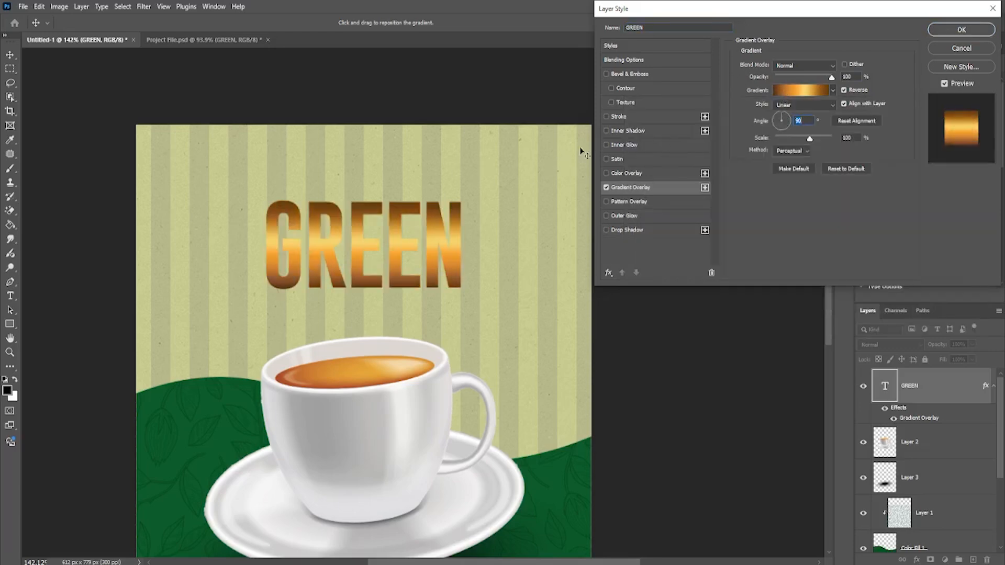
Add a 2 px outside Stroke to the GREEN text in dark green 05642c sampled from the wave
click(615, 117)
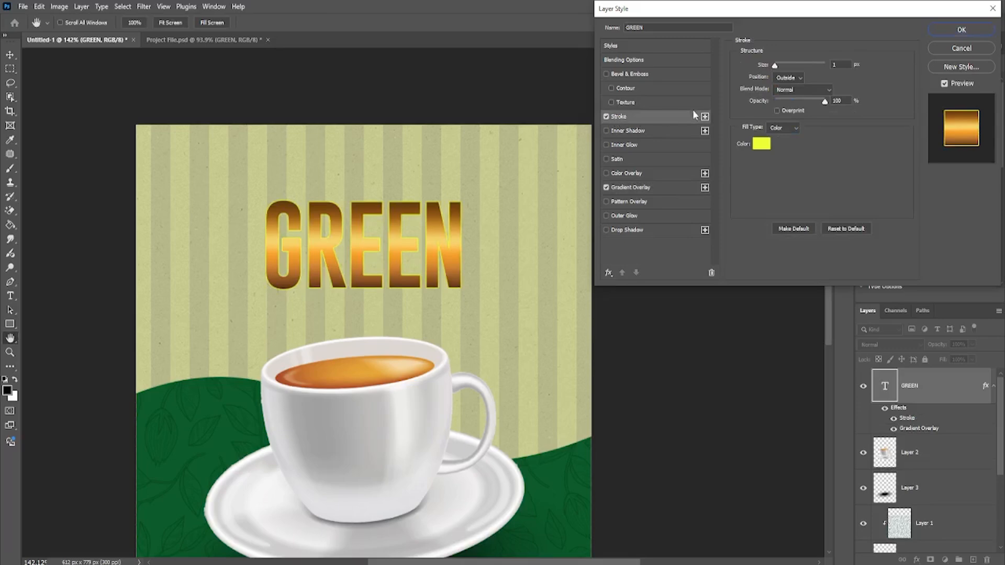
click(761, 144)
click(565, 463)
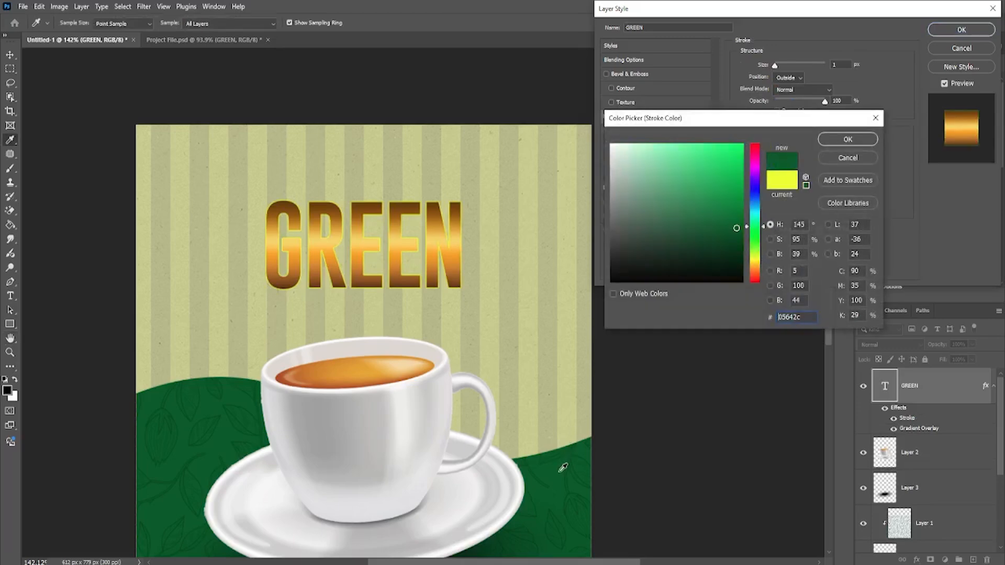
click(848, 139)
drag(774, 64, 777, 70)
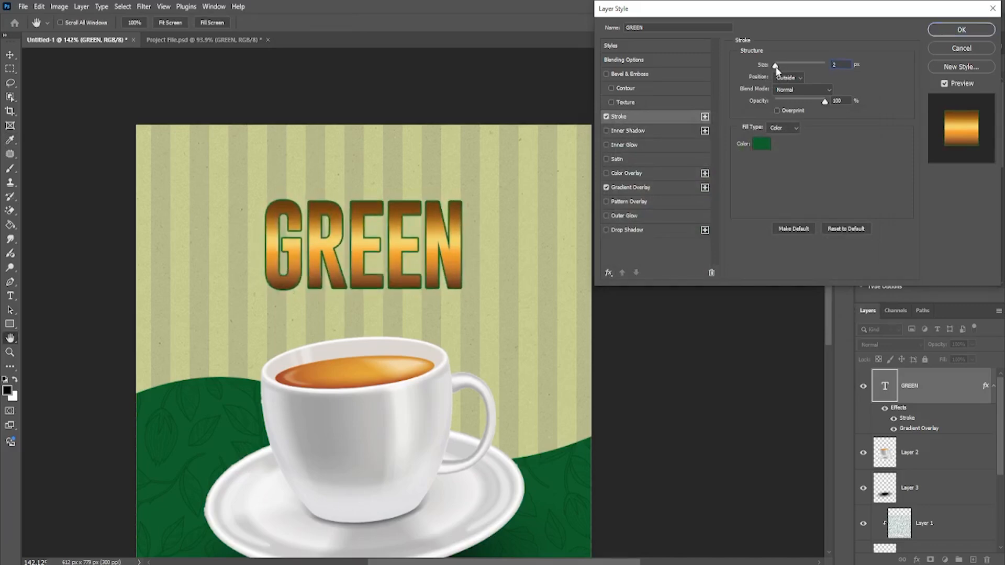
click(961, 29)
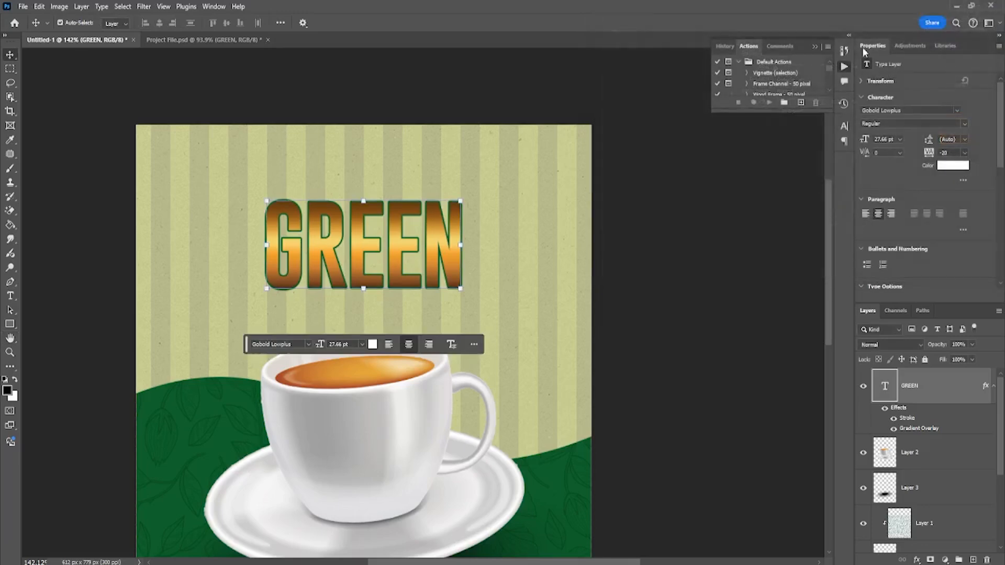
click(684, 141)
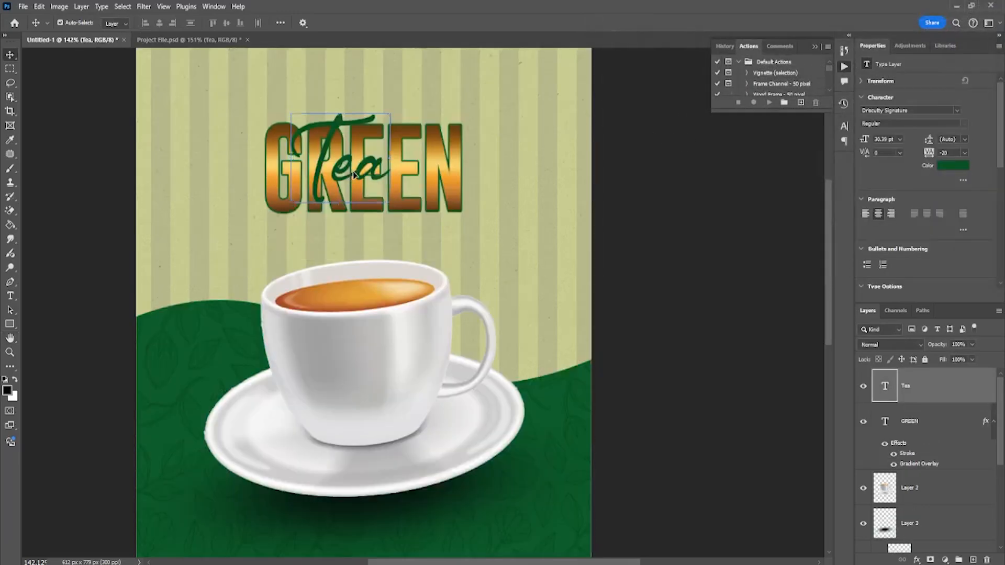
Move the green script text Tea over the lower part of GREEN and centre it horizontally on the canvas
drag(340, 178, 374, 225)
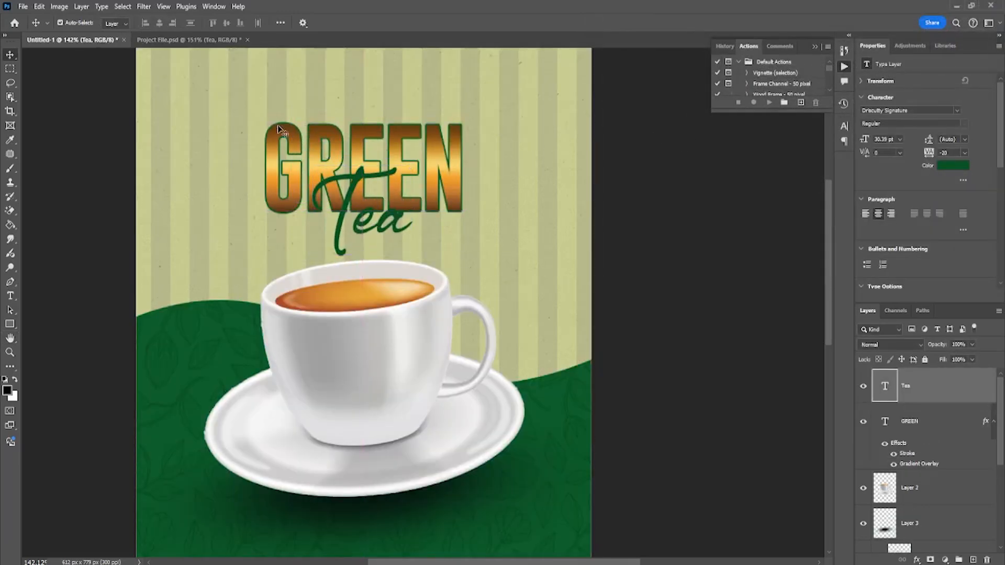
key(ctrl+a)
click(159, 24)
key(ctrl+d)
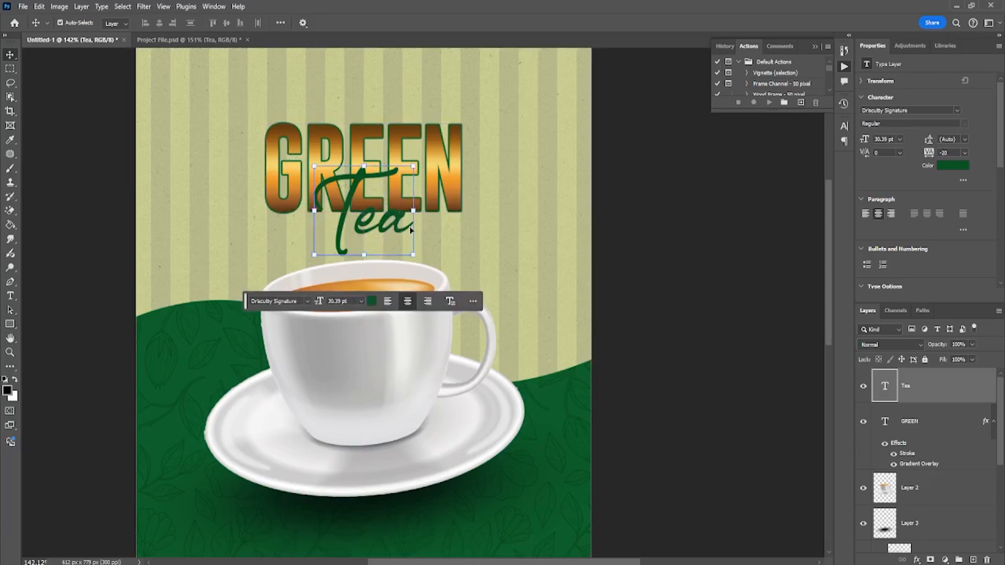
Scale the Tea text down to 27.2 pt
click(413, 253)
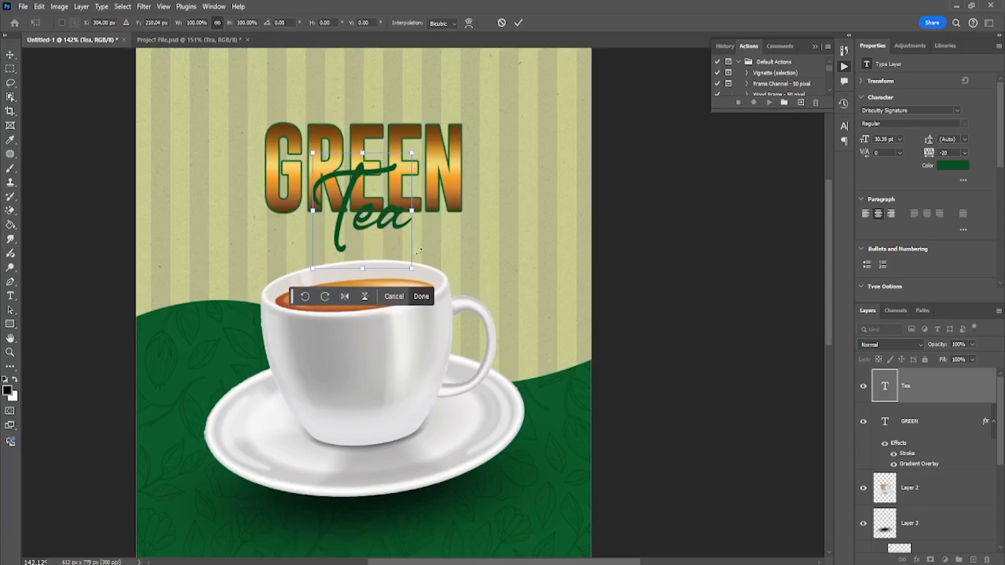
drag(418, 252, 411, 233)
key(Return)
Enlarge the GREEN and Tea text layers together and reposition them above the teacup
shift+click(921, 421)
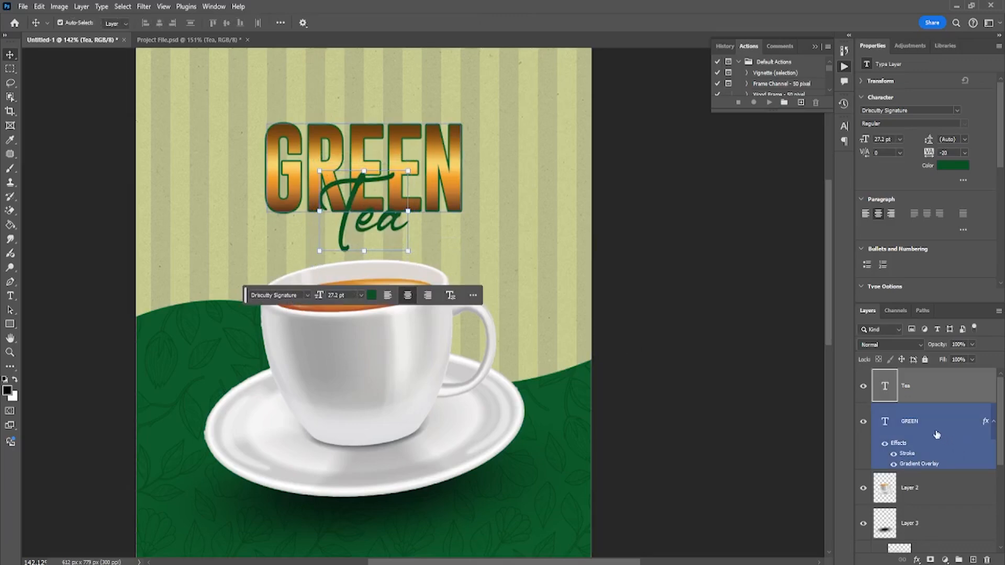
scroll(199, 51, down, 3)
drag(354, 102, 426, 220)
drag(387, 245, 387, 238)
key(Return)
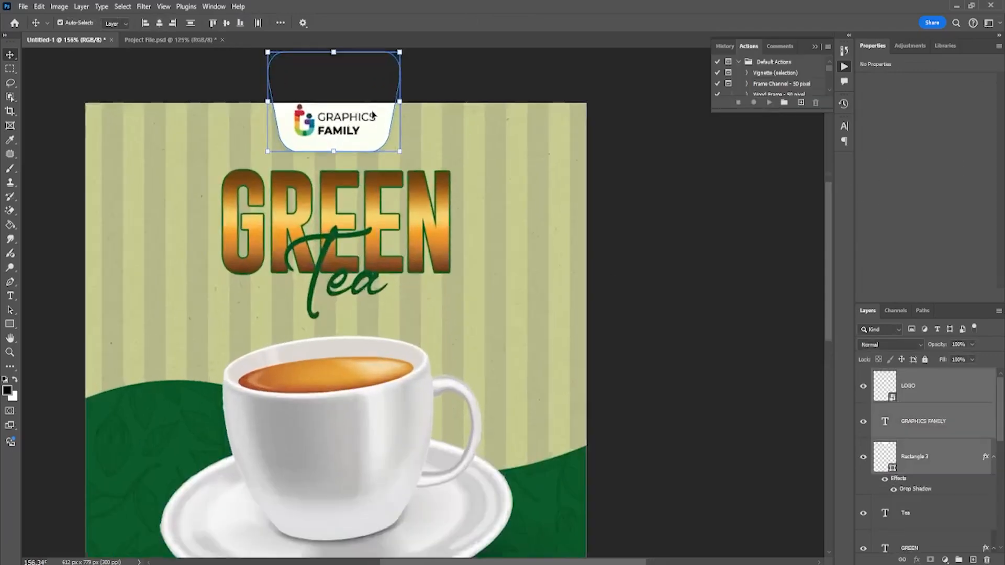
Position the white GRAPHICS FAMILY logo badge at the centre of the poster's upper edge
scroll(364, 124, up, 3)
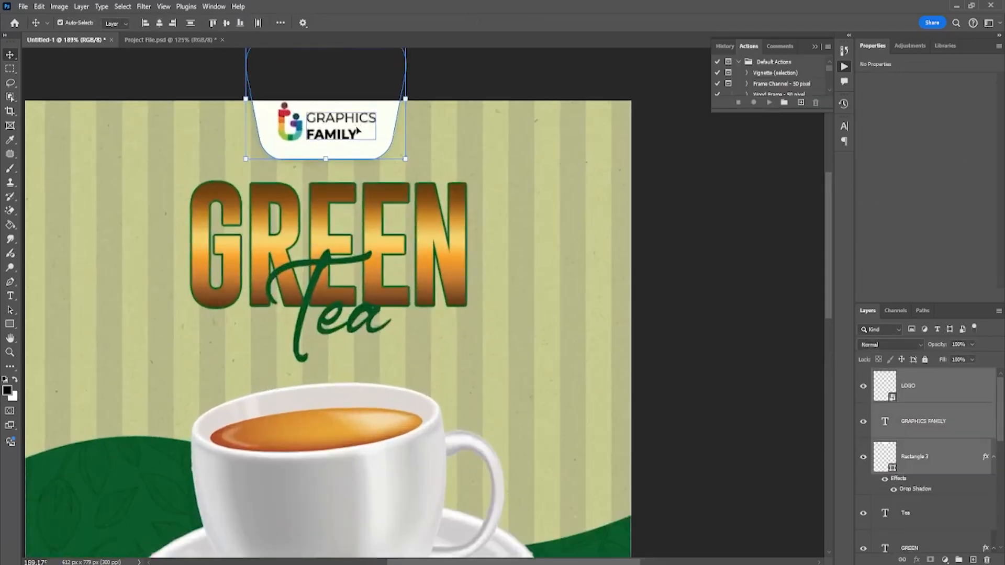
drag(381, 128, 413, 97)
scroll(383, 130, down, 3)
Scale the GREEN and Tea texts together to 96.77% and move them down slightly, between the logo badge and the teacup
click(378, 194)
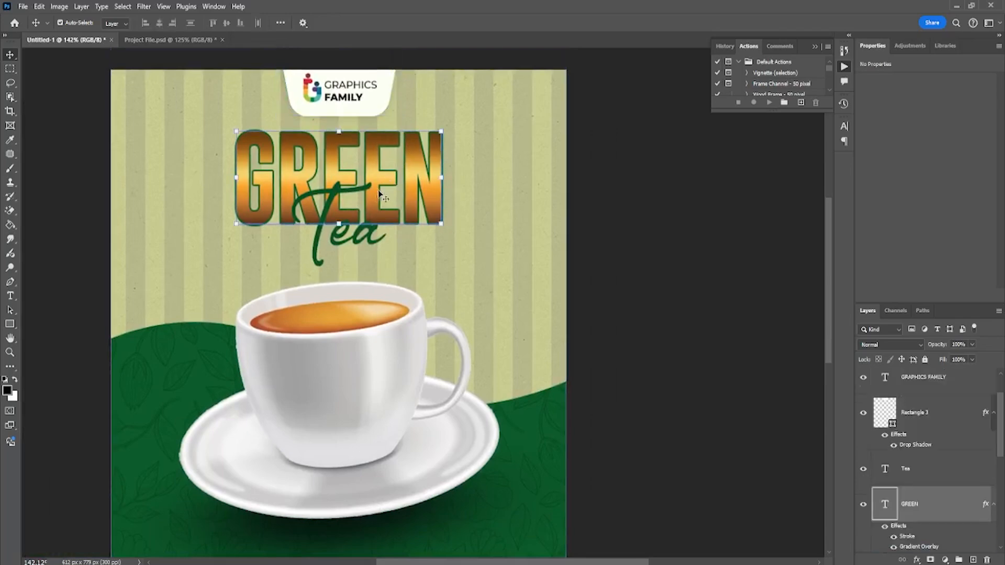
shift+click(358, 245)
drag(339, 132, 340, 136)
drag(354, 161, 354, 174)
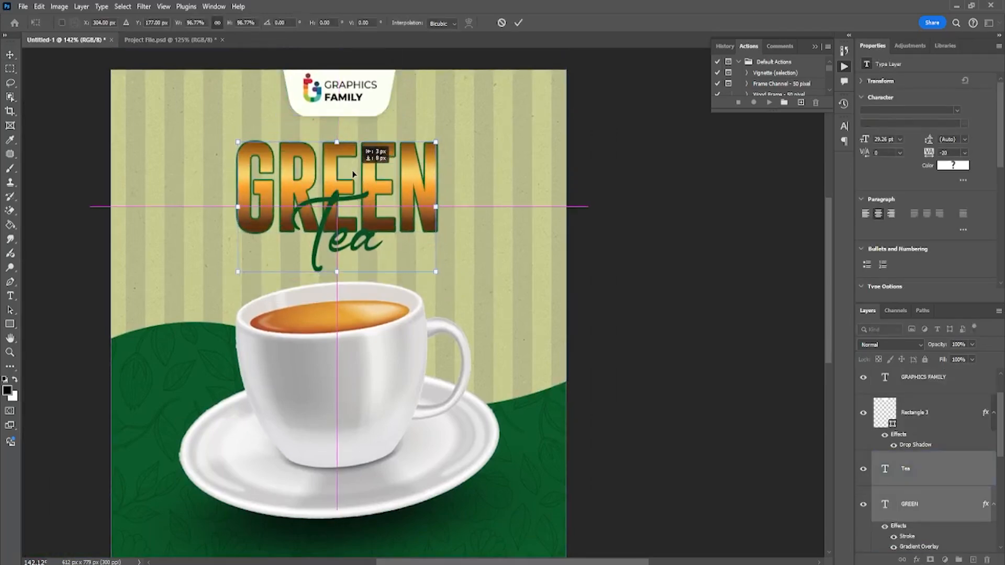
key(Return)
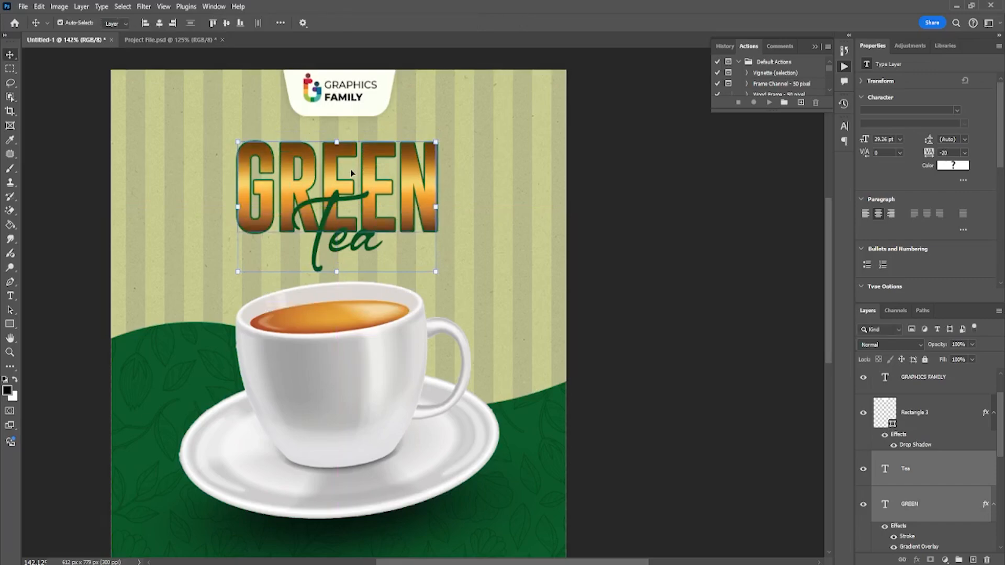
click(619, 244)
Move the LOGO, GRAPHICS FAMILY and Rectangle 3 layers down slightly together at the poster's upper edge
scroll(913, 400, up, 2)
click(921, 392)
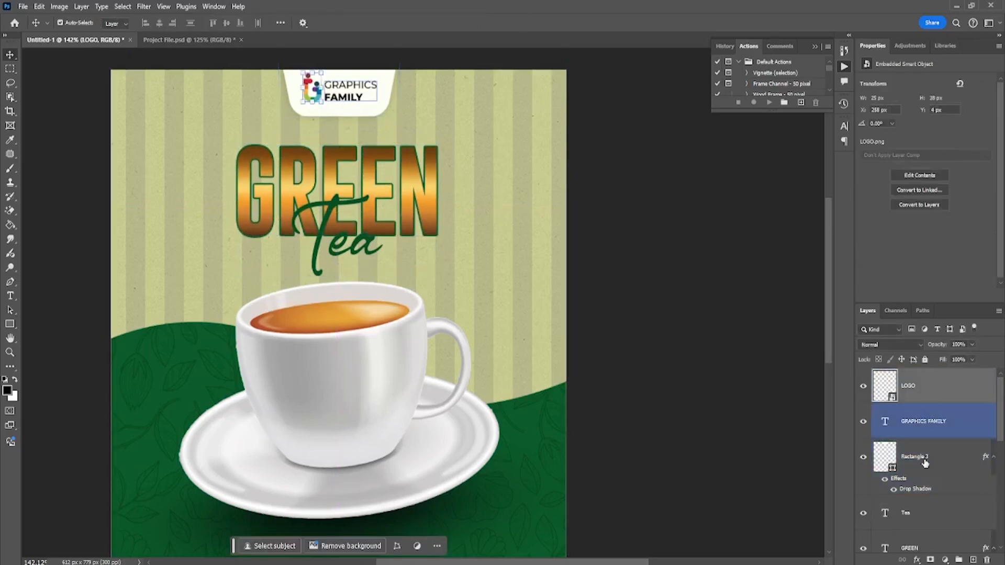
shift+click(924, 461)
scroll(322, 130, up, 5)
drag(328, 115, 353, 199)
drag(387, 153, 387, 159)
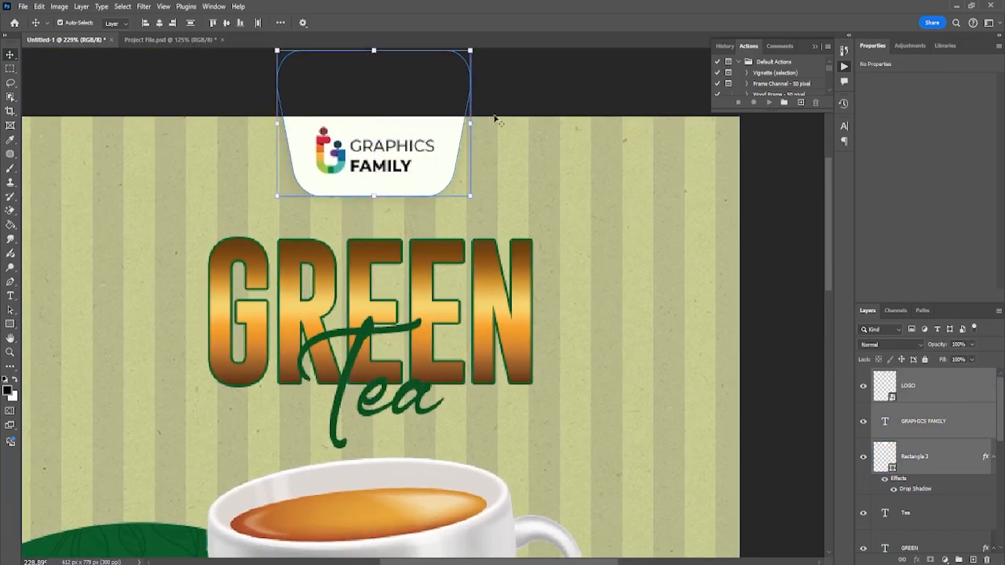
click(527, 107)
Enlarge the pasted leaves together and reposition them so they spread across the poster around the title and teacup
key(ctrl+0)
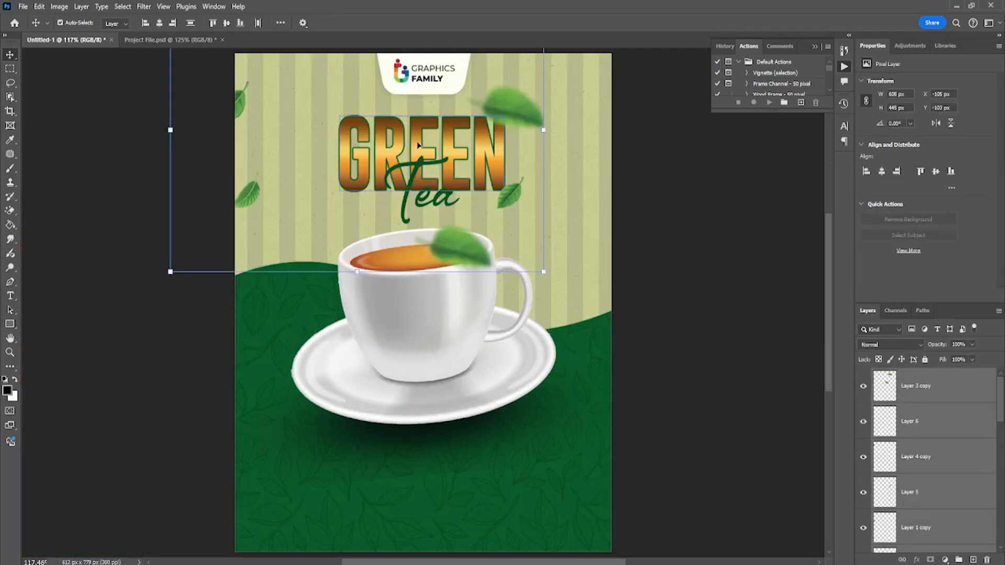
scroll(415, 143, up, 2)
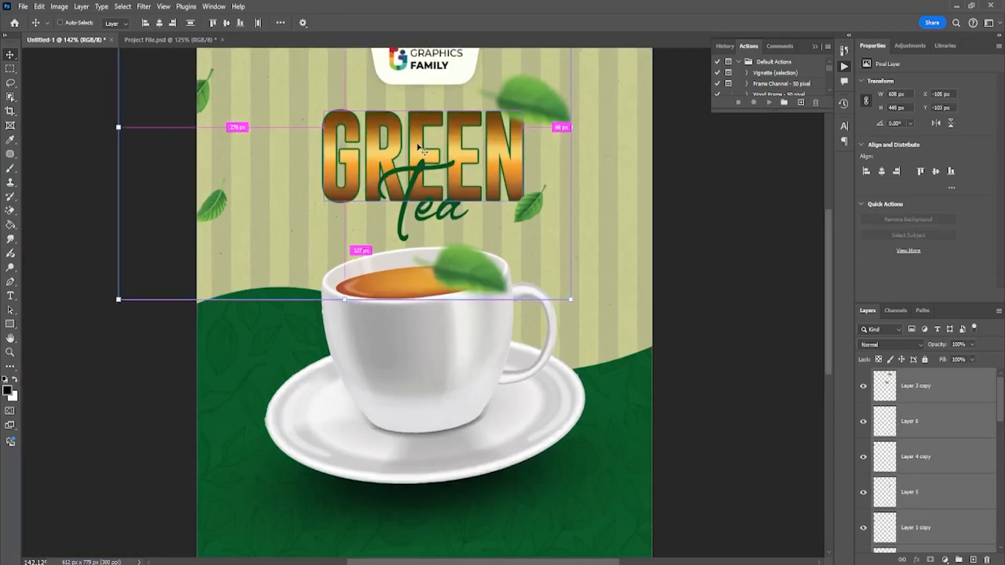
key(ctrl+t)
scroll(487, 157, down, 3)
drag(490, 156, 589, 232)
key(Return)
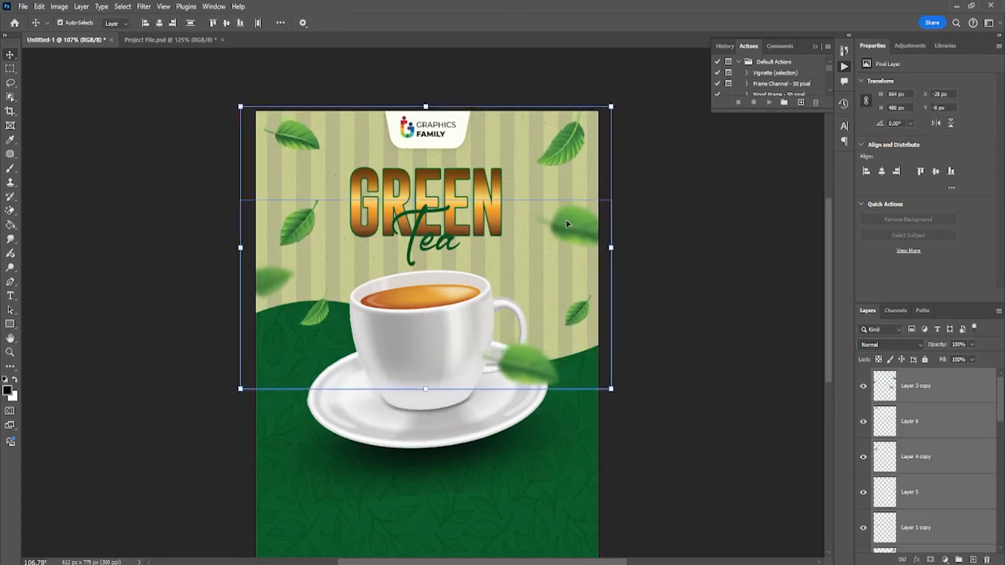
Group the leaf layers and move the group beneath the GREEN text layer in the stacking order
scroll(927, 452, down, 7)
scroll(924, 446, up, 3)
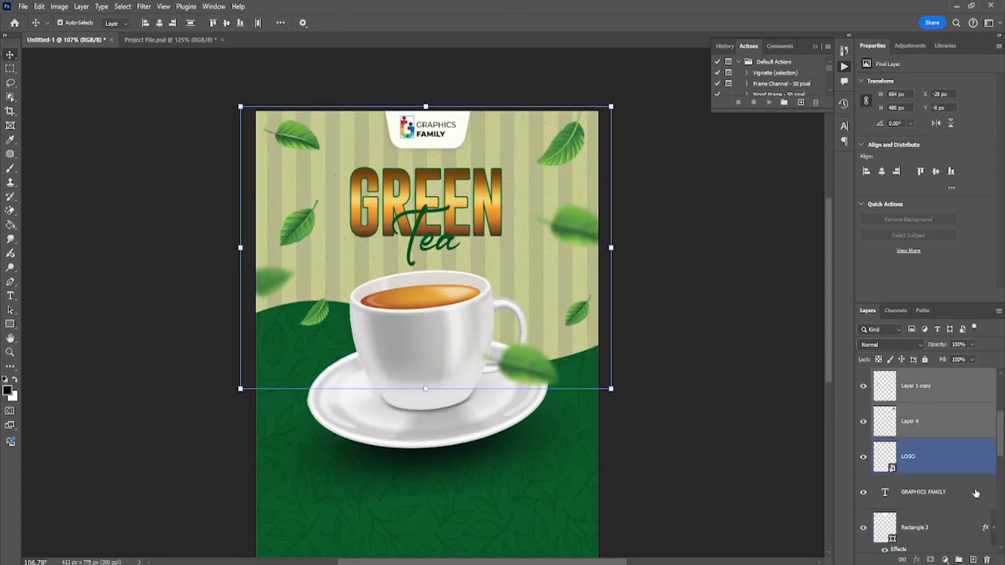
click(959, 560)
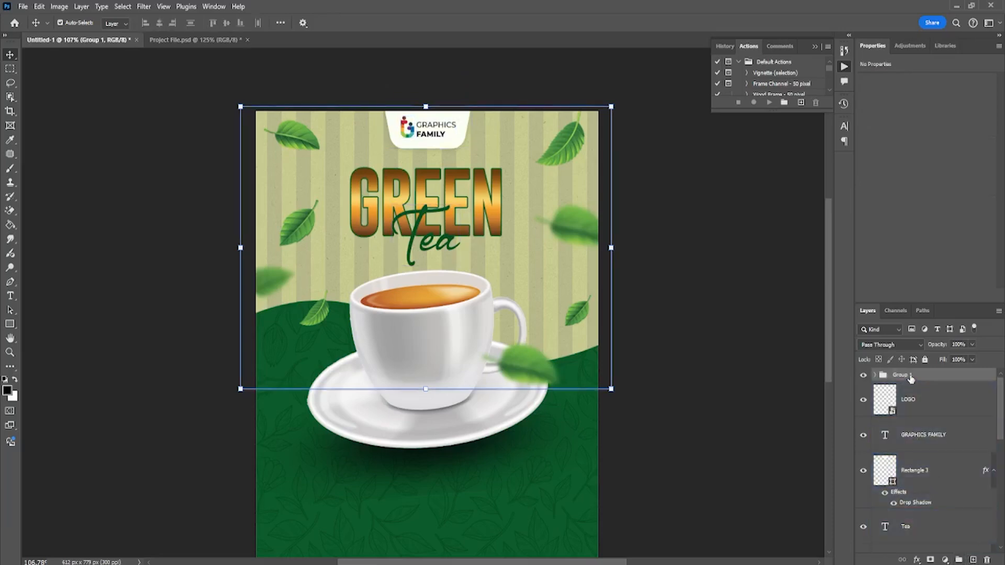
drag(911, 378, 903, 439)
click(157, 335)
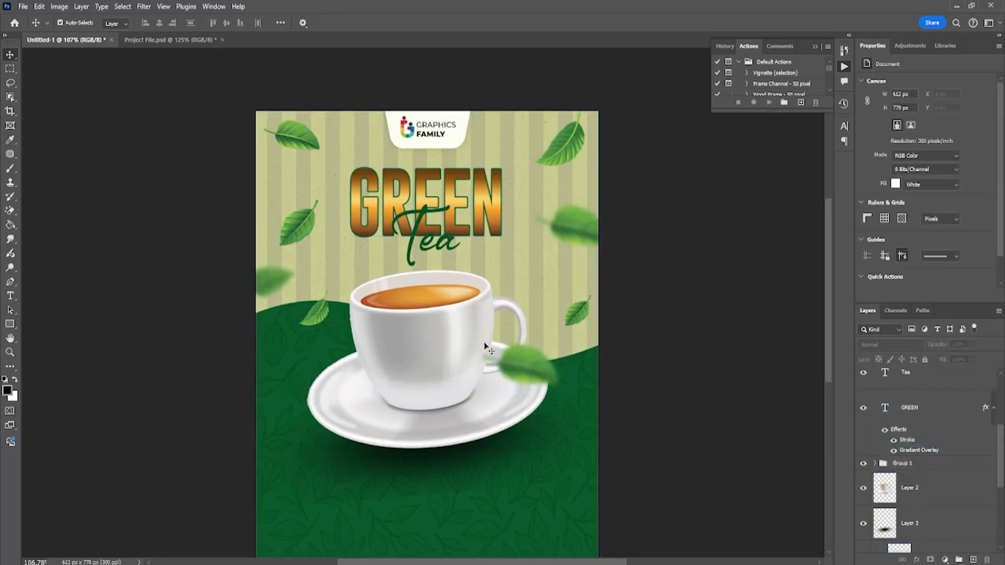
Move the leaf group beneath the teacup layer and its shadow layer in the stacking order
scroll(548, 346, up, 1)
click(884, 451)
scroll(900, 461, up, 1)
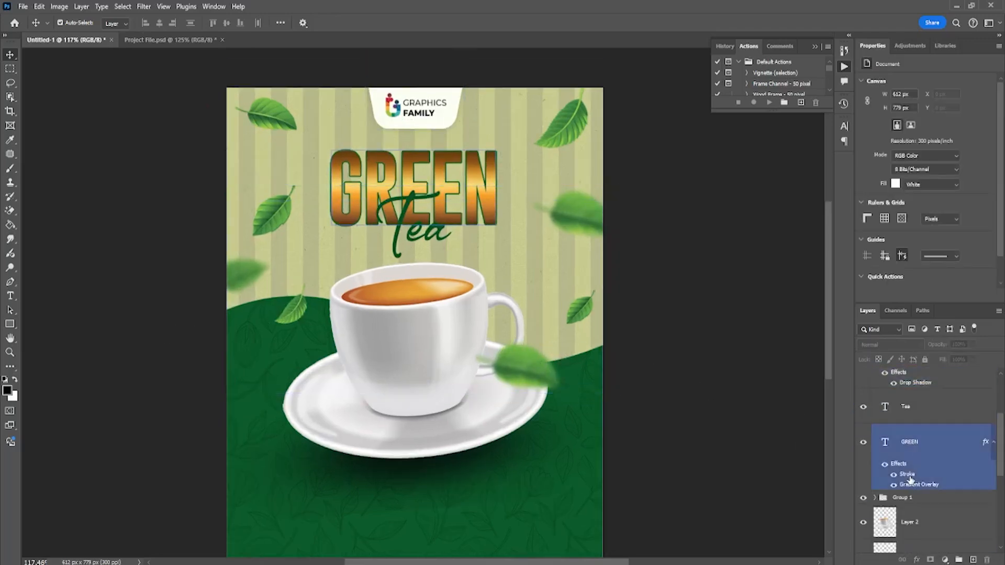
scroll(910, 424, up, 3)
click(926, 429)
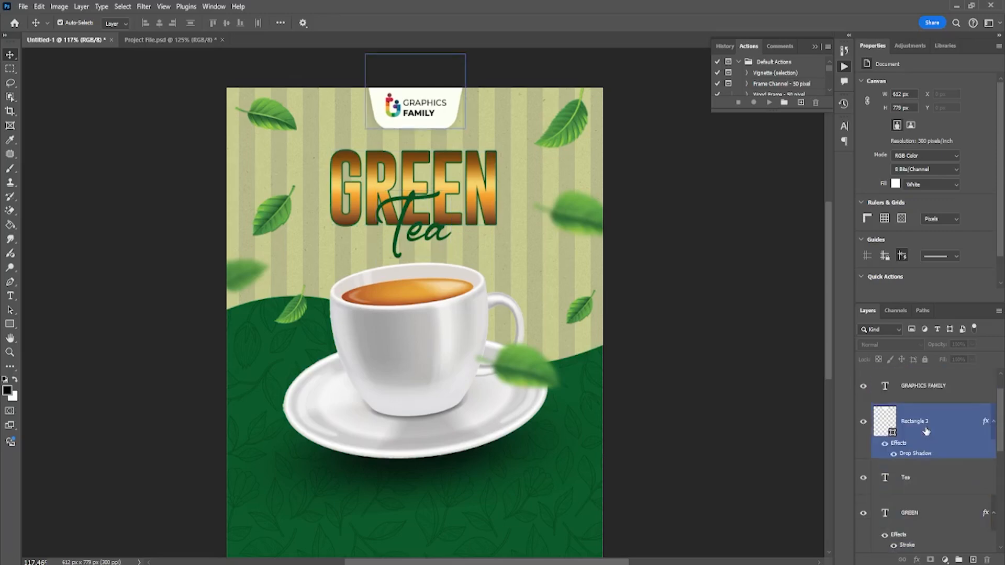
scroll(928, 431, down, 5)
click(923, 458)
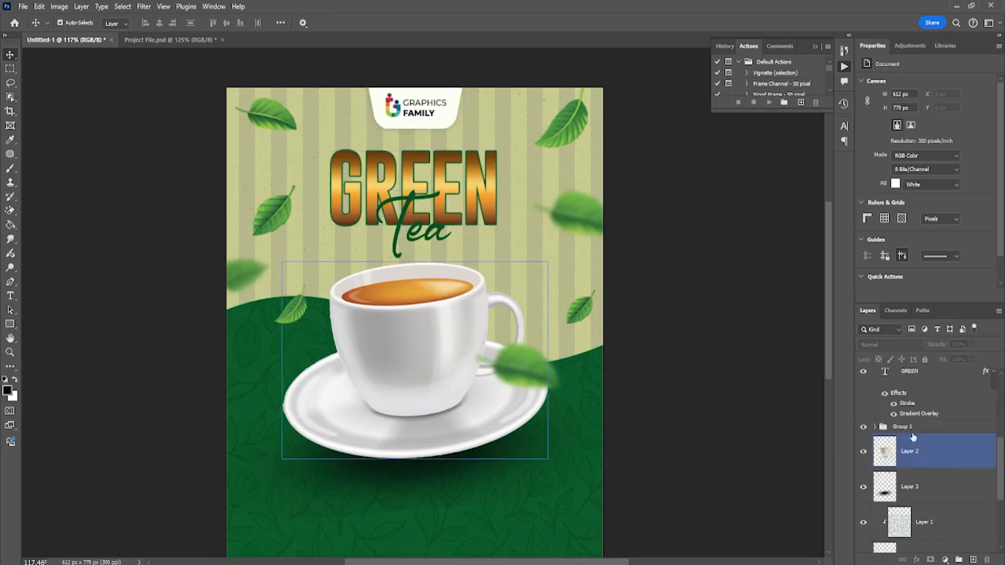
drag(910, 428, 920, 499)
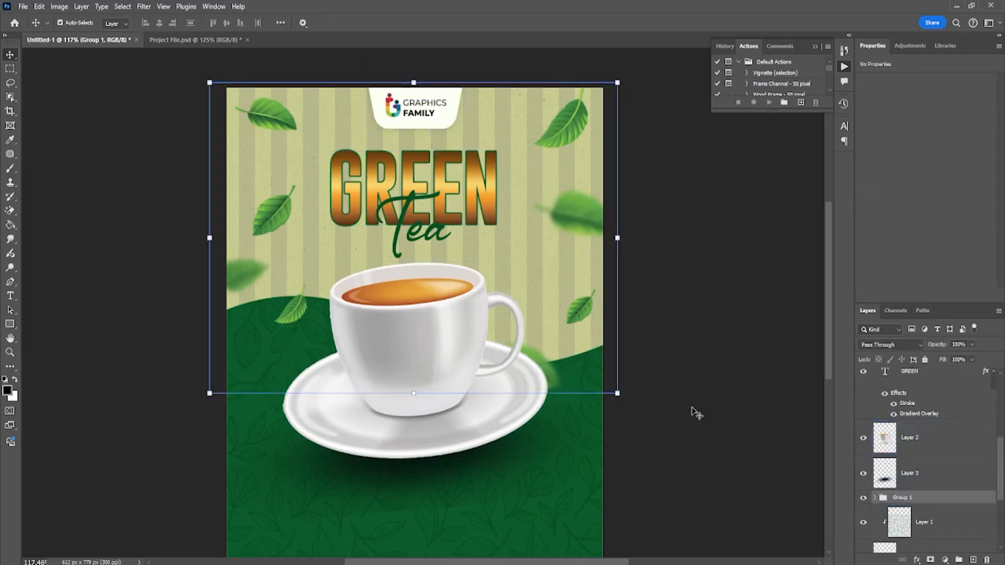
Move the leaf group beneath the Color Fill 1 layer so the leaves sit behind the green wave
scroll(923, 506, down, 4)
scroll(906, 432, up, 1)
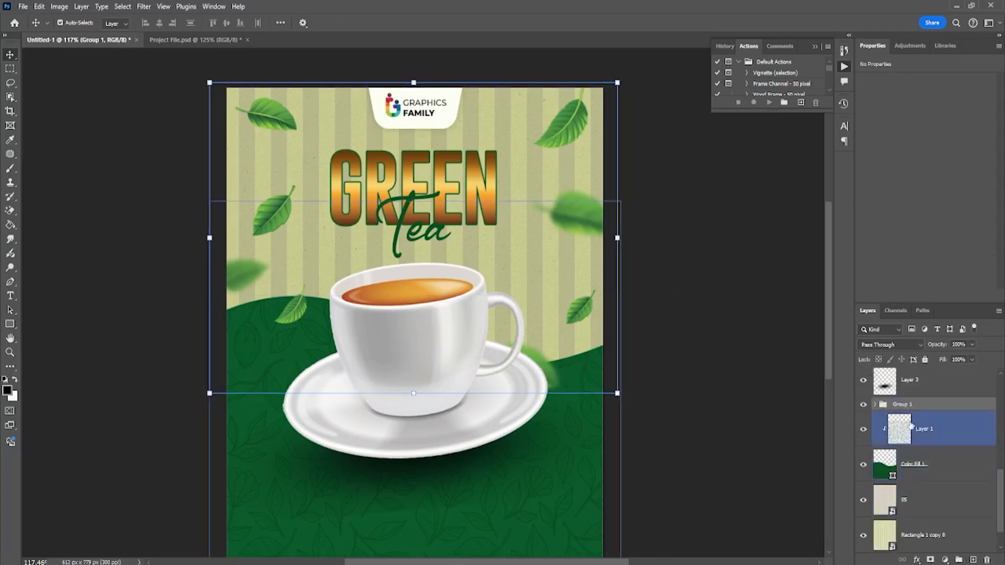
drag(910, 408, 920, 478)
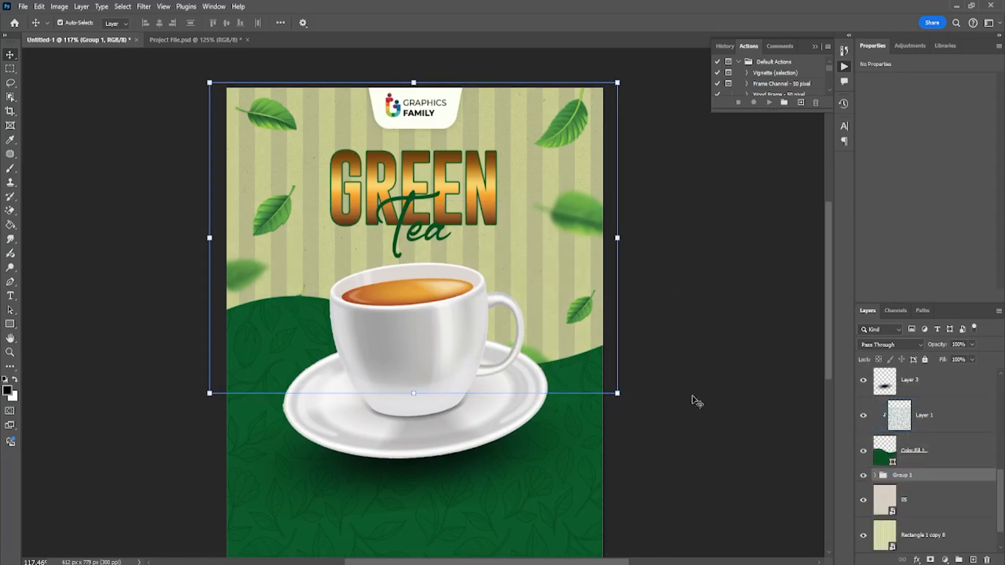
click(712, 342)
scroll(712, 342, down, 2)
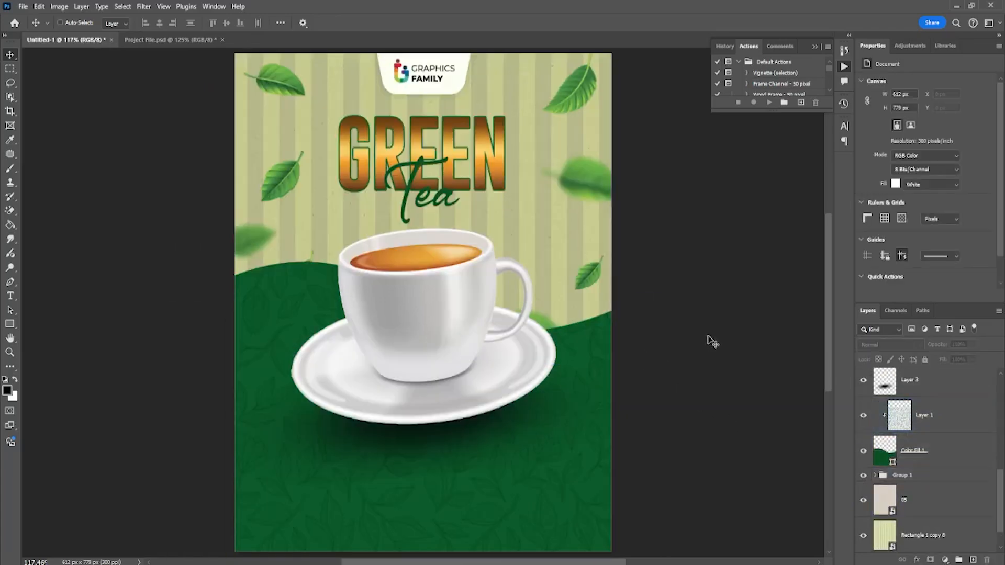
Rotate the small leaf half hidden behind the wave and move it above the wave's edge, beside the teacup's rim
scroll(306, 245, up, 10)
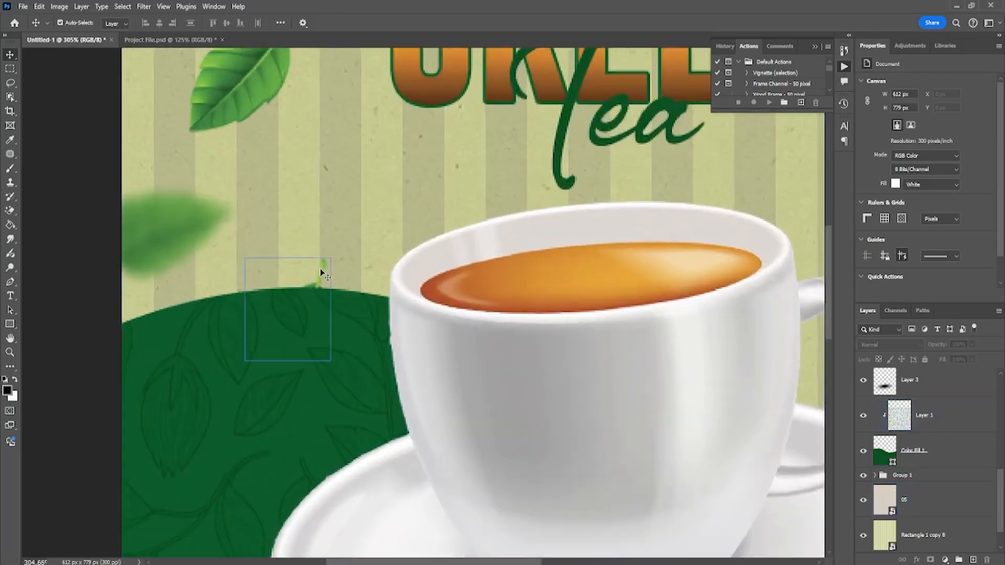
click(320, 269)
drag(330, 258, 378, 254)
drag(313, 240, 328, 248)
key(Return)
key(ctrl+0)
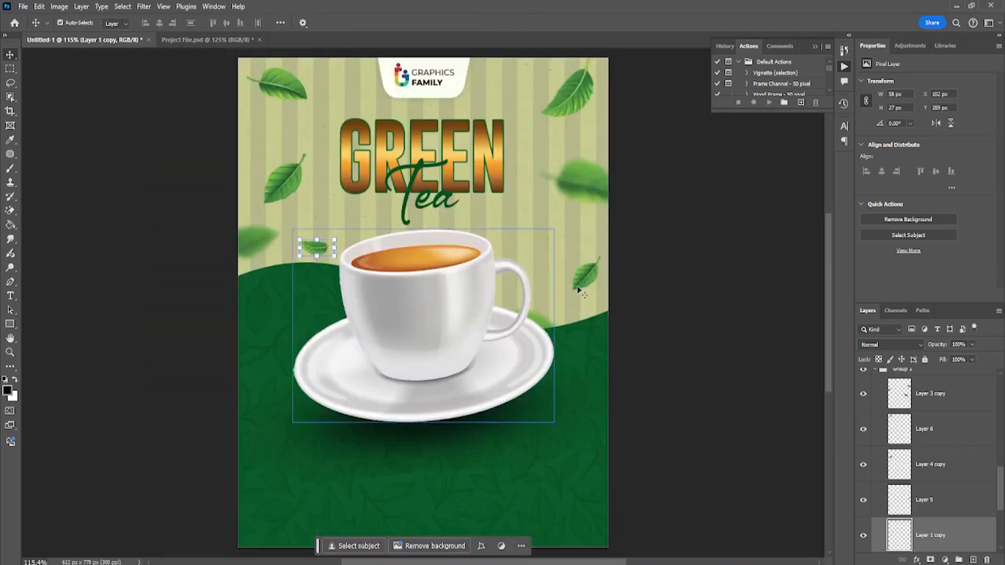
click(689, 284)
key(ctrl+0)
scroll(648, 269, down, 2)
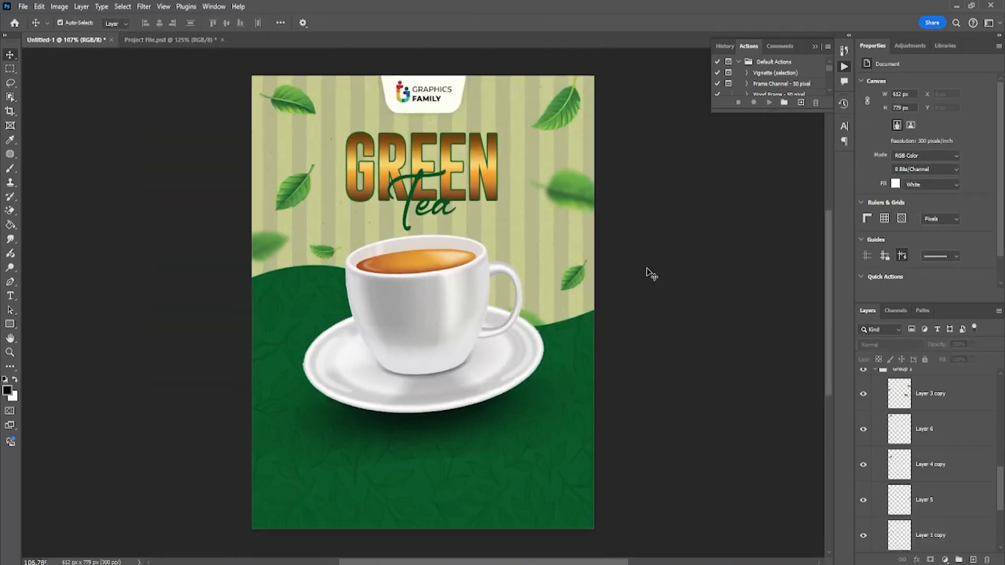
Move the 100% ORGANIC heading and its tagline down together to the centre of the green area below the saucer
scroll(647, 268, up, 1)
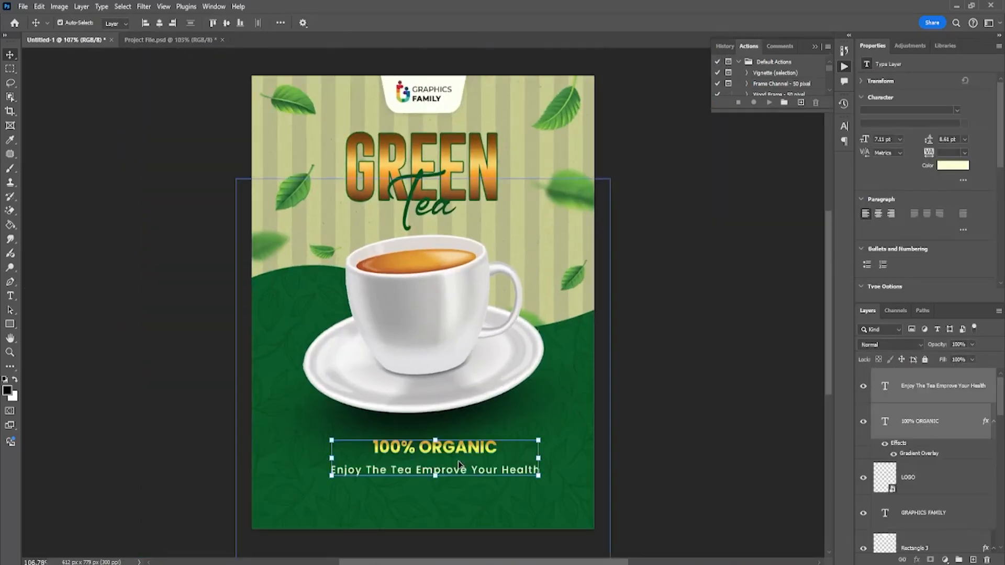
scroll(455, 457, up, 3)
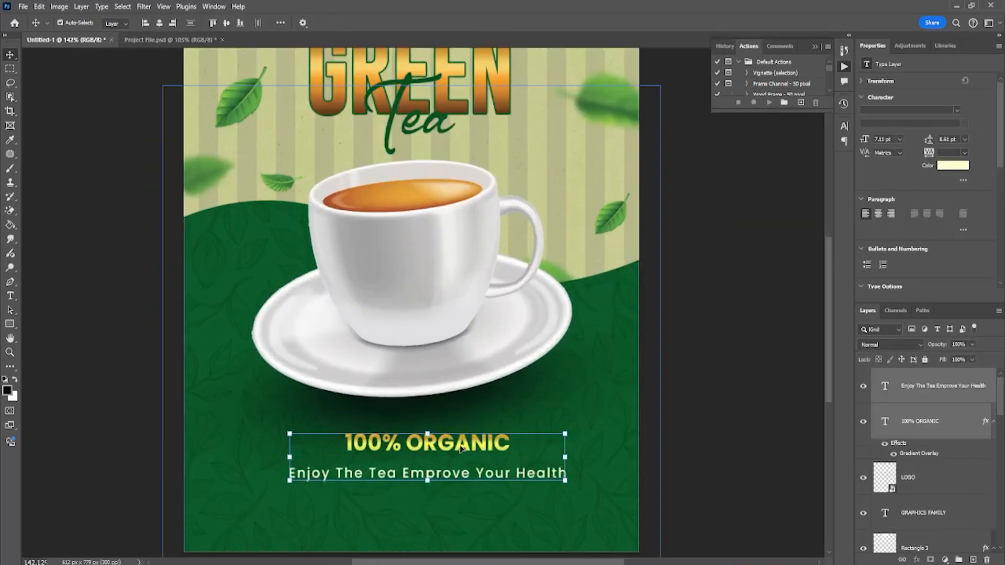
drag(457, 449, 442, 481)
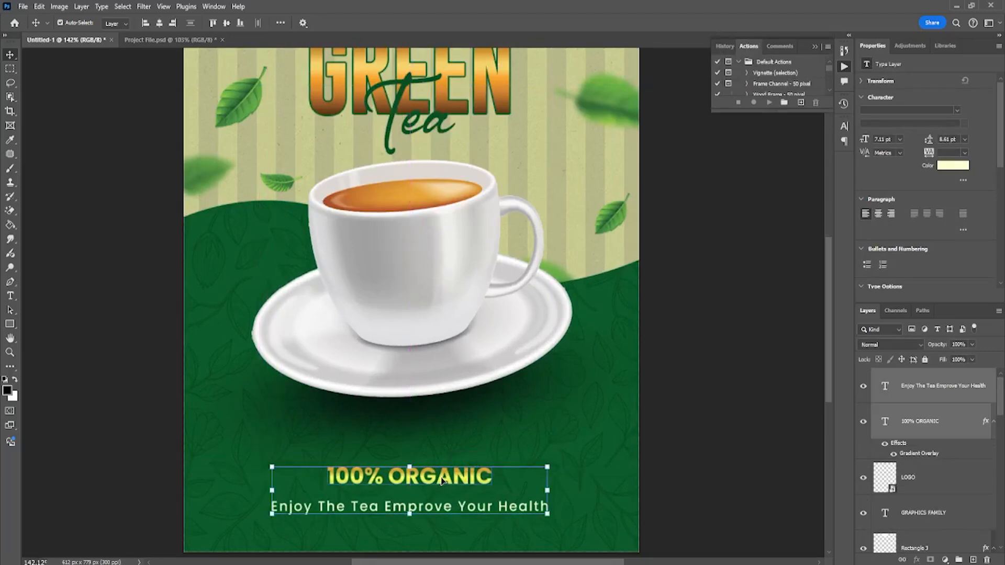
Deselect the 100% ORGANIC heading and its tagline, and switch to the Project File.psd document
key(ctrl+0)
click(635, 442)
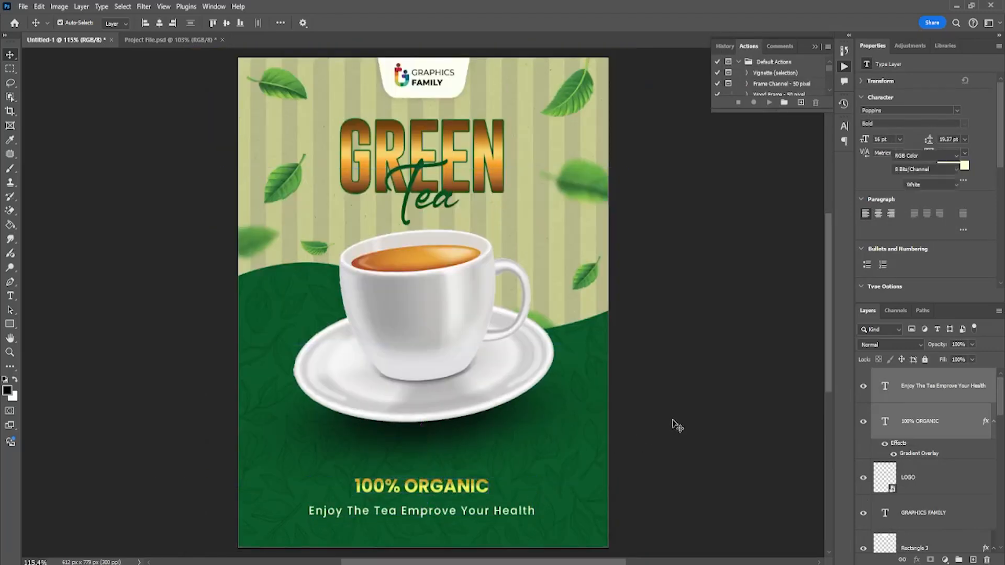
scroll(569, 384, down, 1)
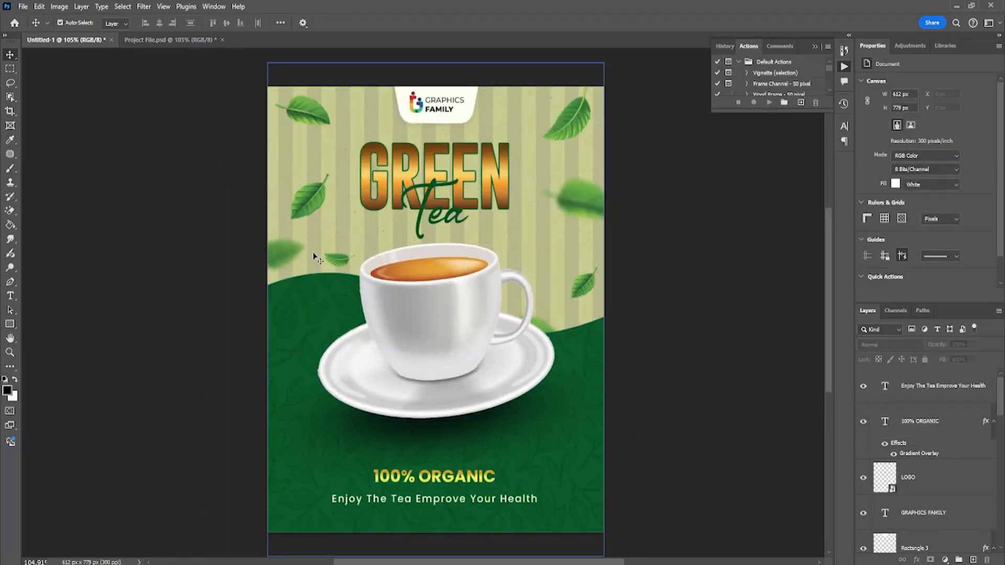
key(ctrl+Tab)
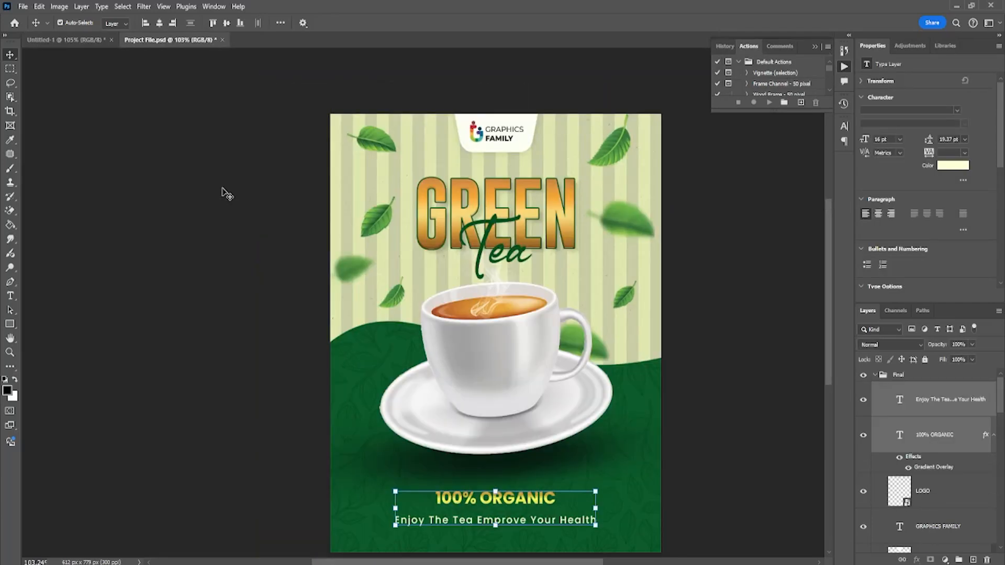
Export the Project File poster as a 612 × 779 px JPG named Plc in the Product Packging Design folder
click(23, 7)
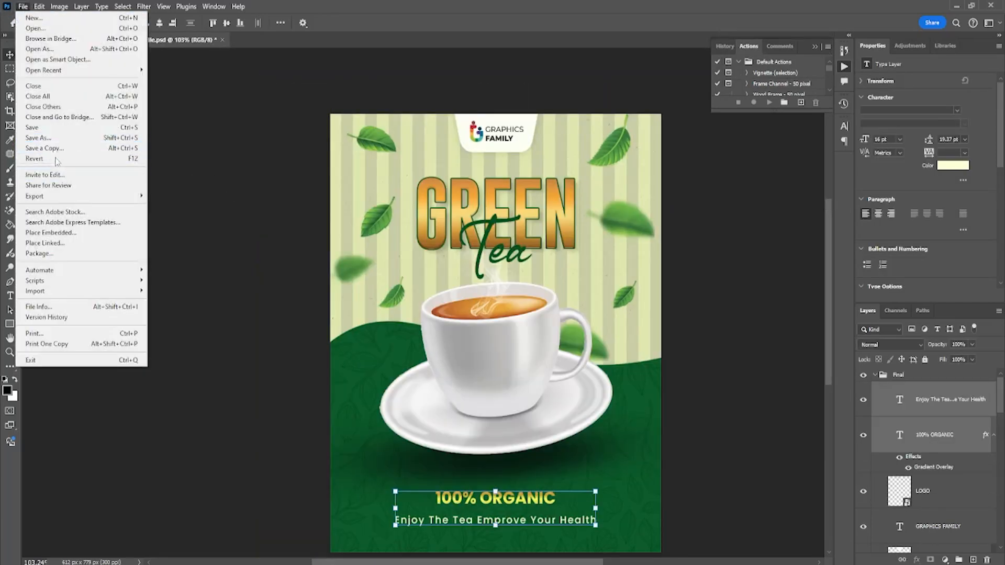
mouse_move(58, 199)
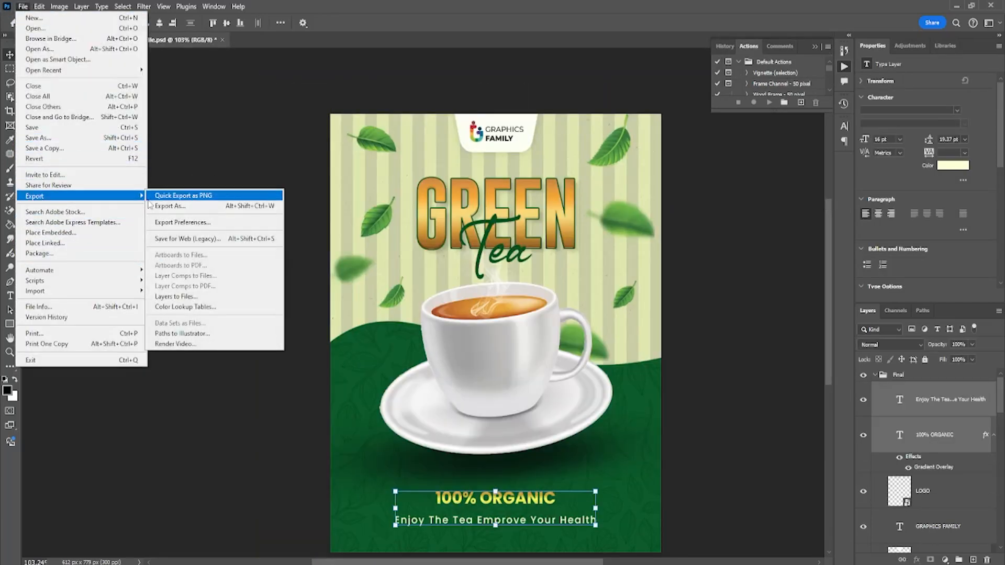
click(209, 205)
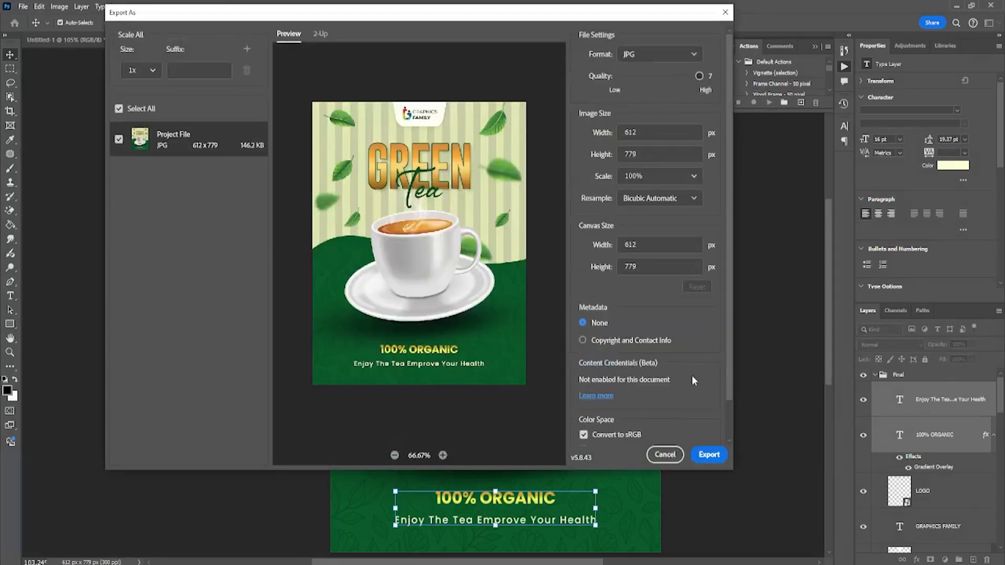
click(709, 455)
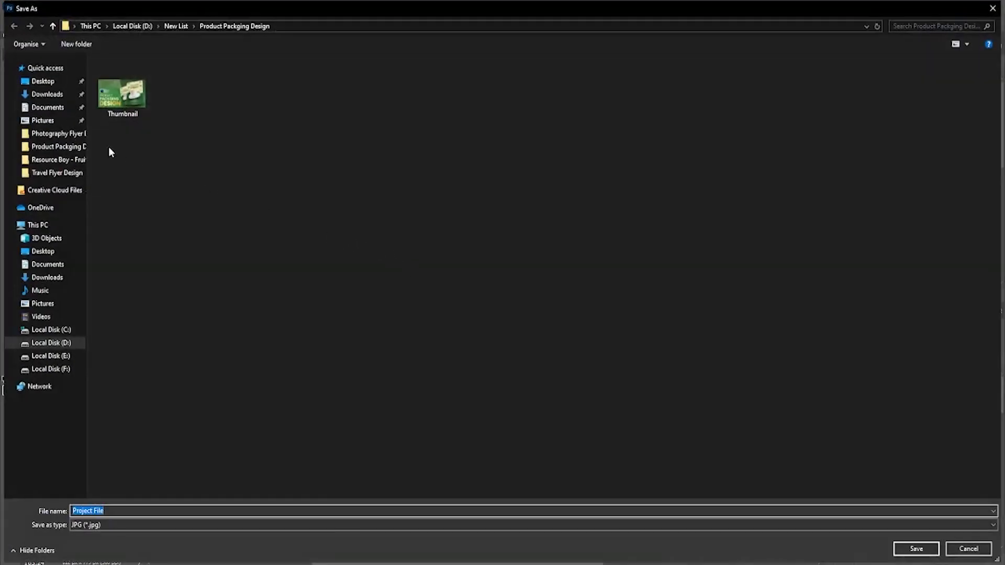
text(Plc)
key(Return)
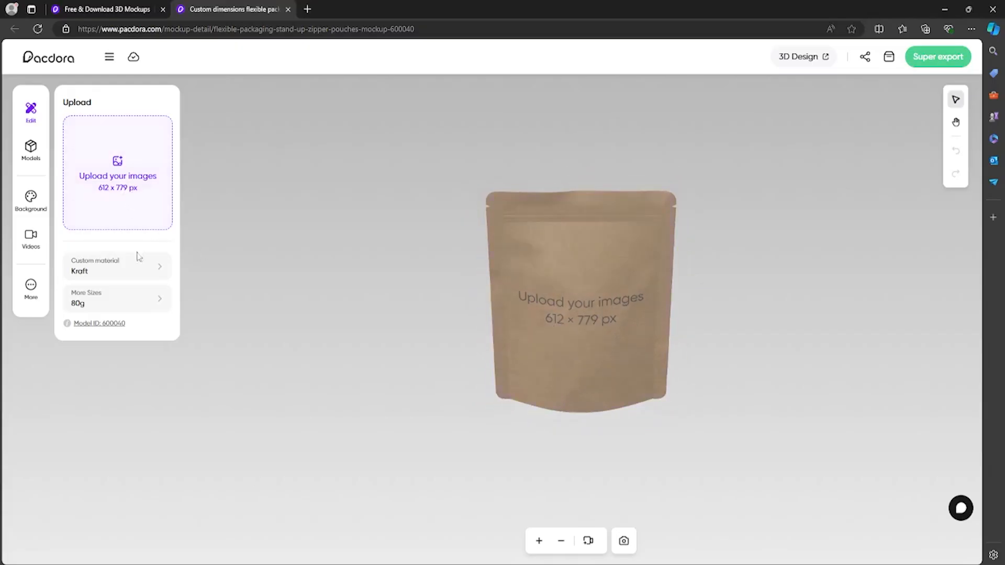
In Pacdora's stand-up zipper pouch mockup, place the uploaded tea poster over the 162 × 206 mm front panel and save the design
click(100, 167)
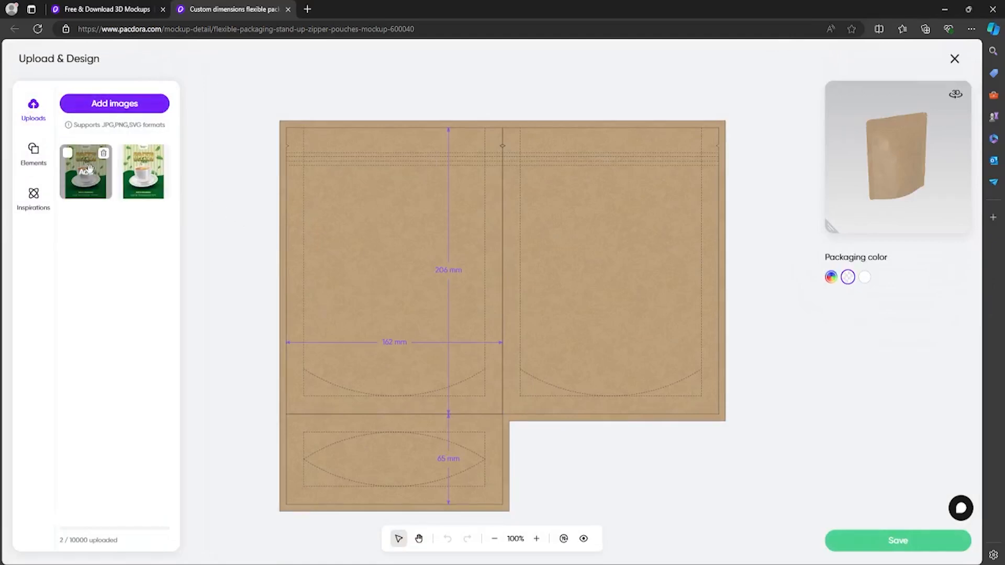
click(89, 168)
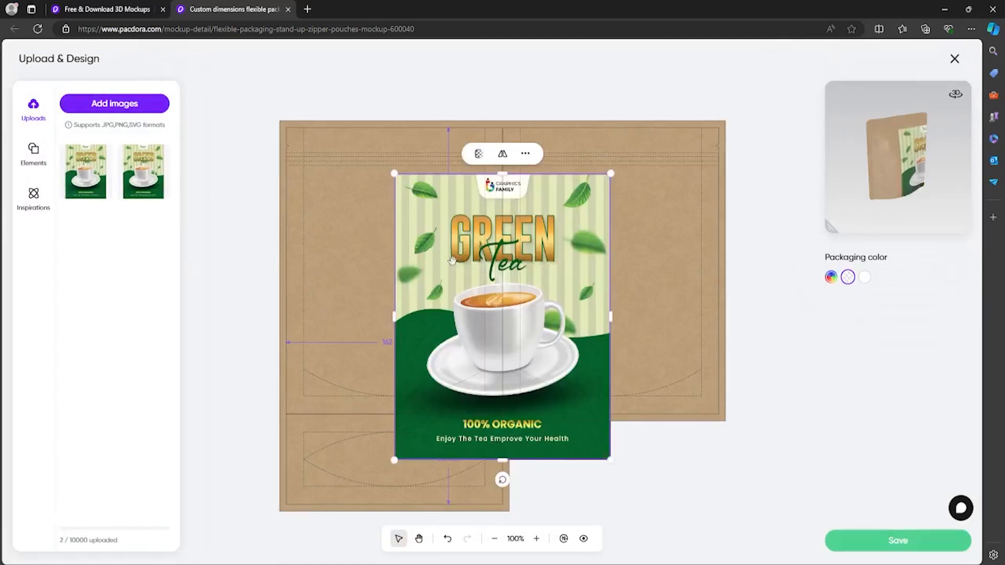
drag(452, 260, 343, 219)
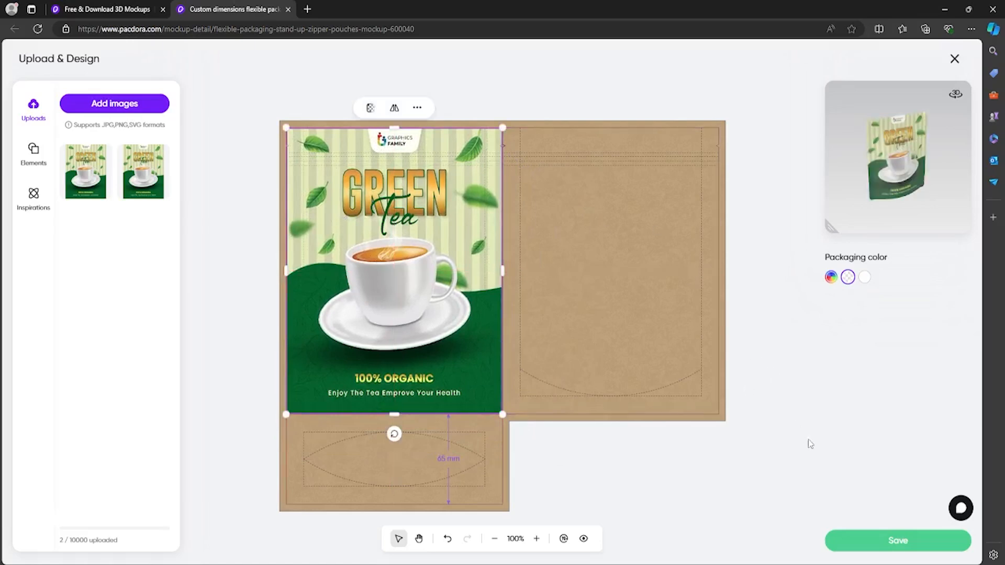
click(897, 544)
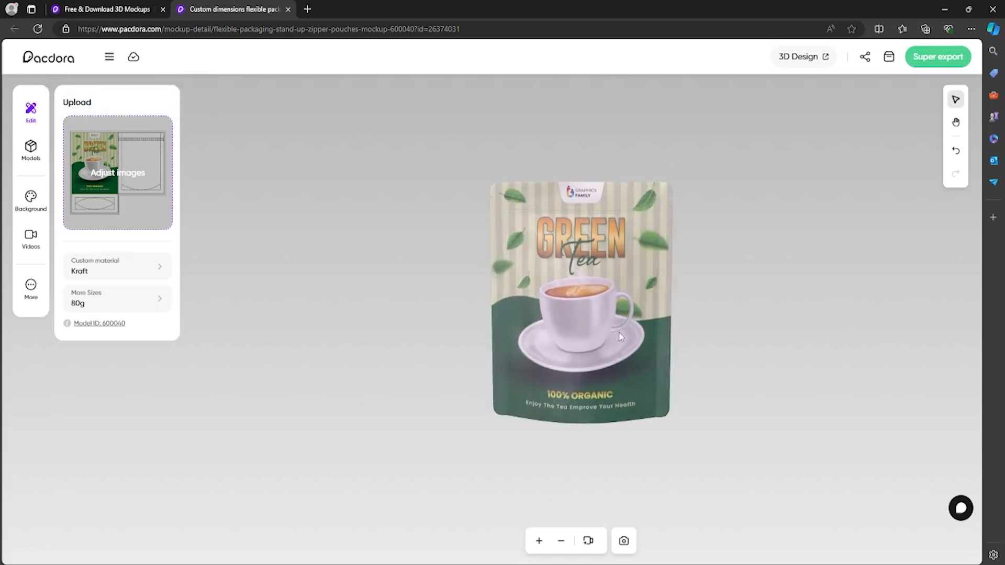
scroll(656, 319, up, 3)
scroll(657, 293, up, 2)
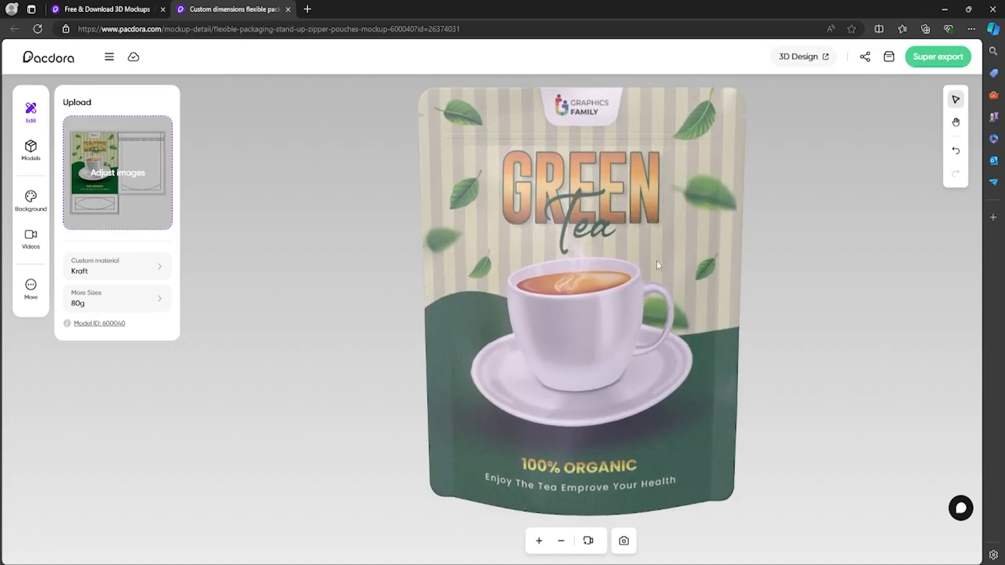